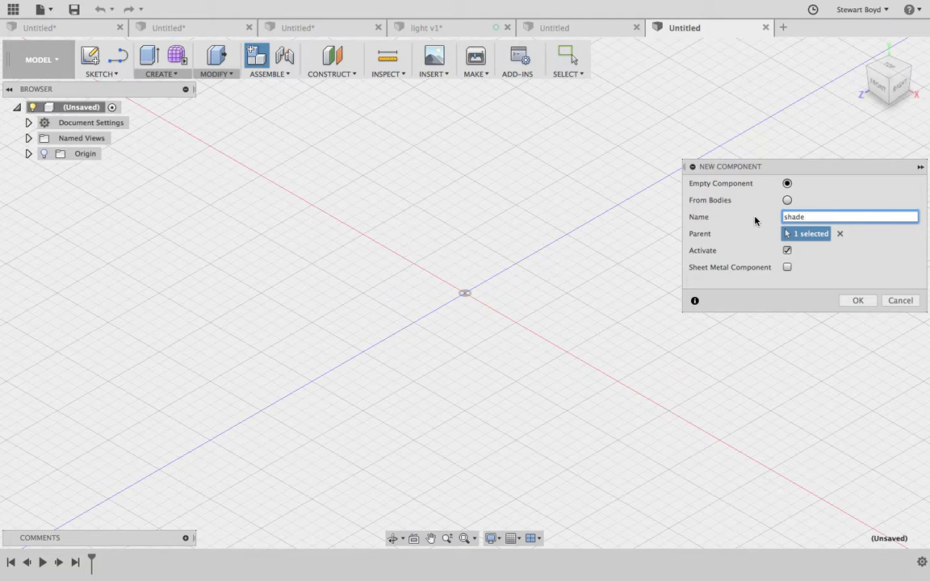
Start a new sketch on the front (XY) origin plane inside the shade component
left_click(109, 75)
left_click(113, 89)
left_click(484, 273)
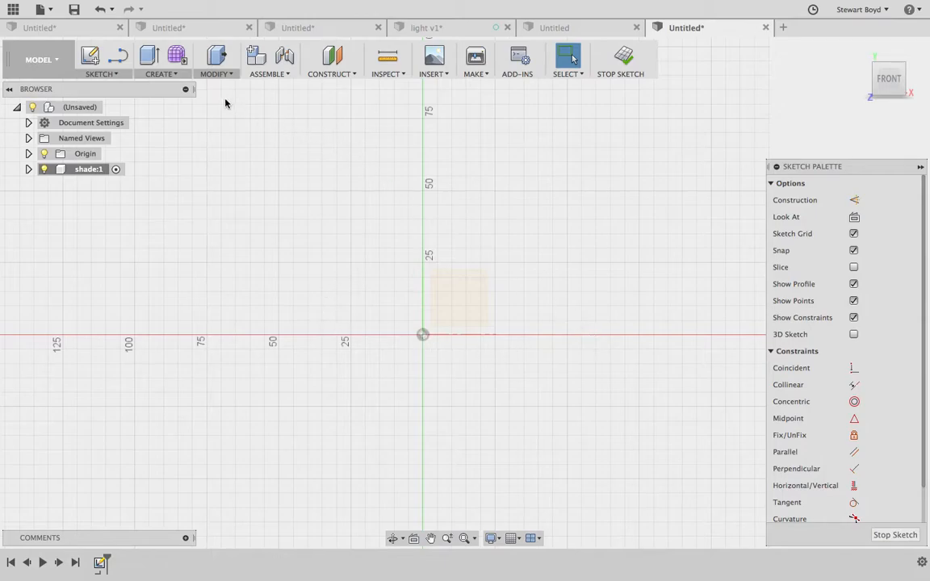
Sketch a horizontal line about 15 mm long from the vertical axis at 100 mm height, followed by a line about 15.8 mm long sloping upward
left_click(104, 73)
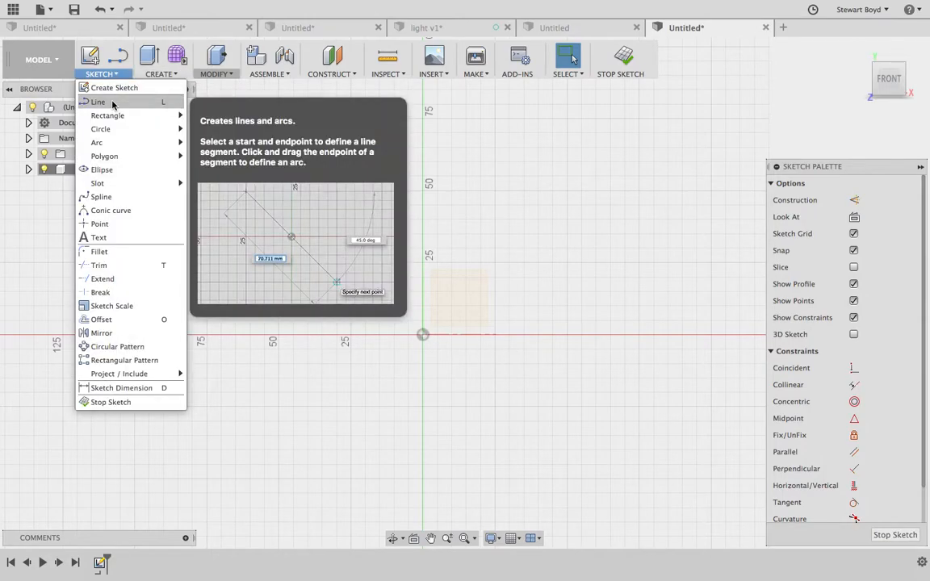
left_click(112, 102)
left_click(431, 539)
left_click_drag(452, 284, 431, 435)
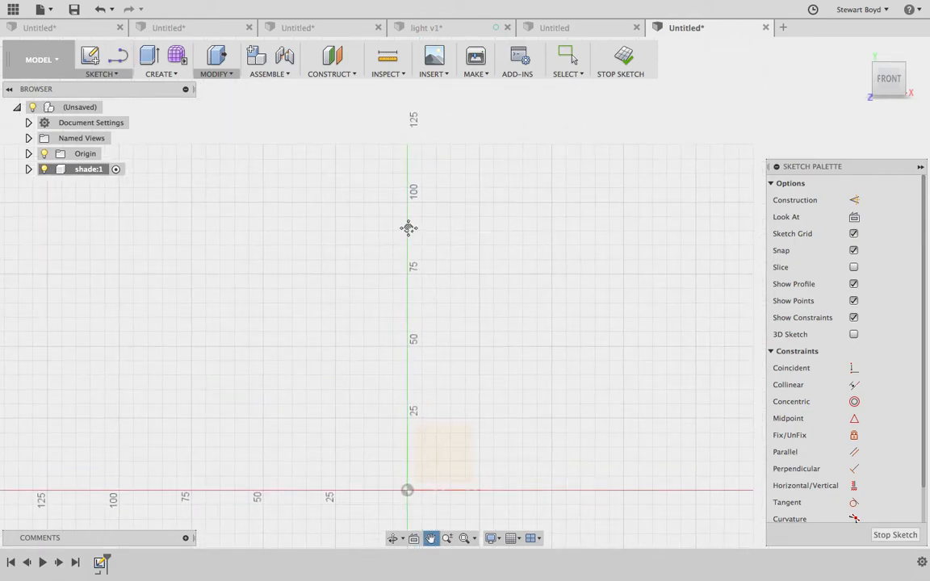
key("l")
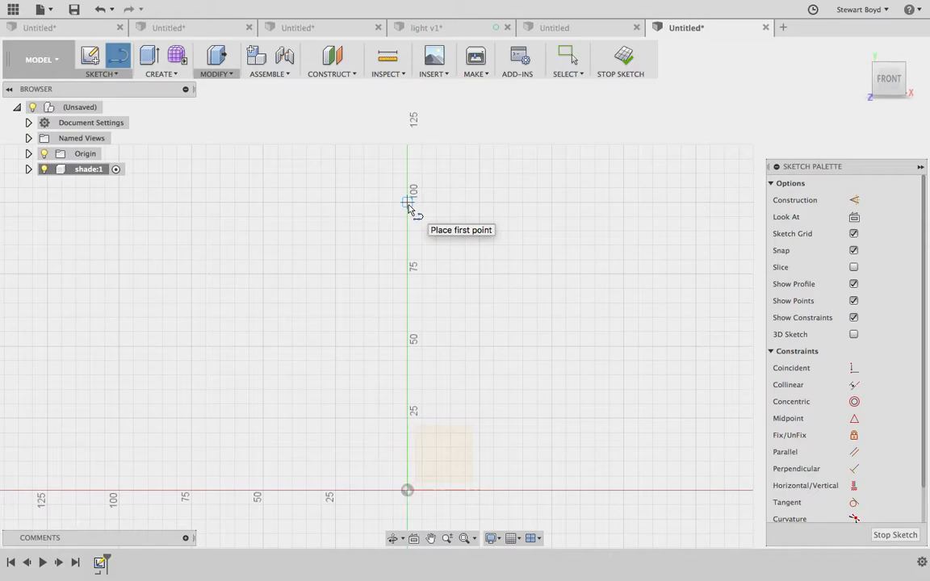
left_click(408, 202)
left_click(450, 201)
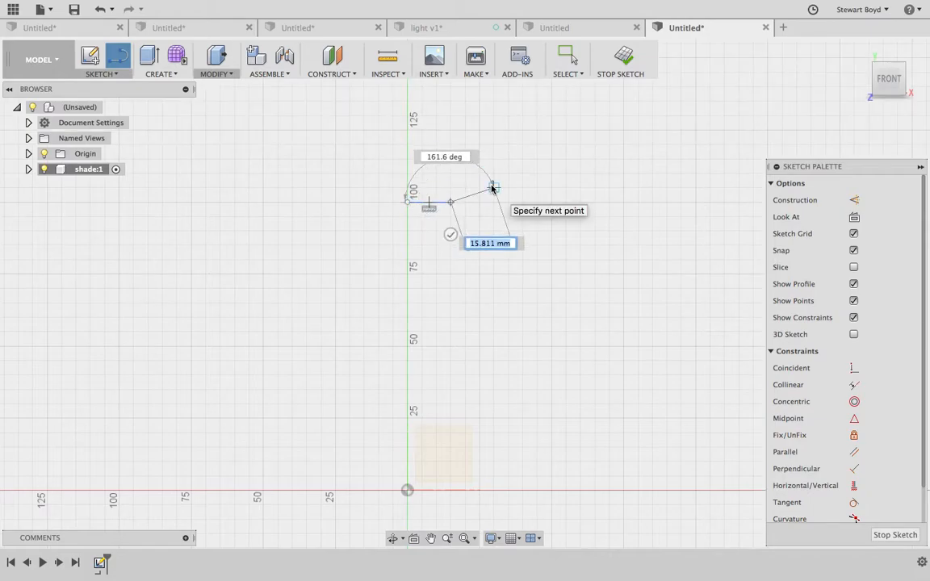
left_click(493, 187)
Close the profile with a vertical line about 10 mm down, a 30 mm horizontal base line and a 5 mm line along the vertical axis
scroll(493, 188, "up", 10)
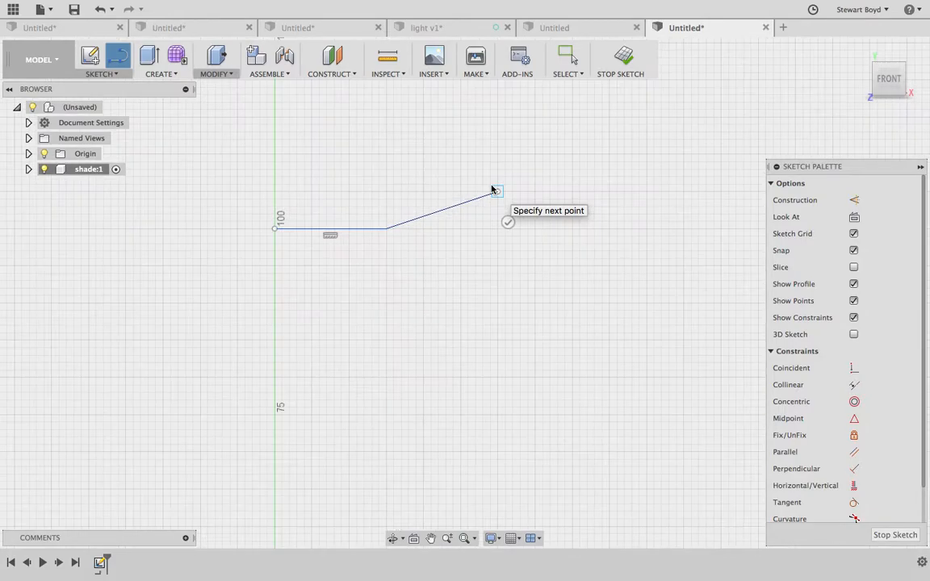
left_click(499, 295)
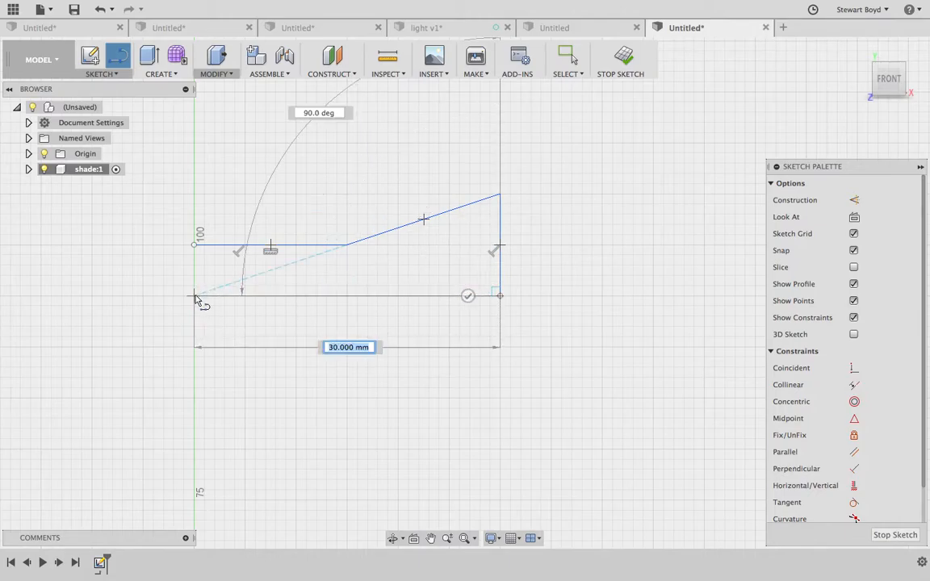
left_click(194, 296)
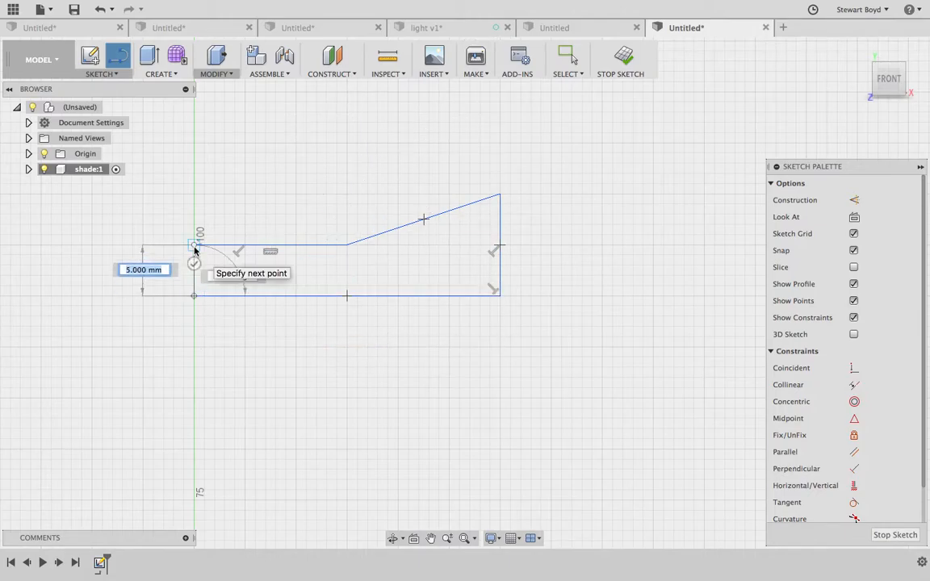
left_click(194, 245)
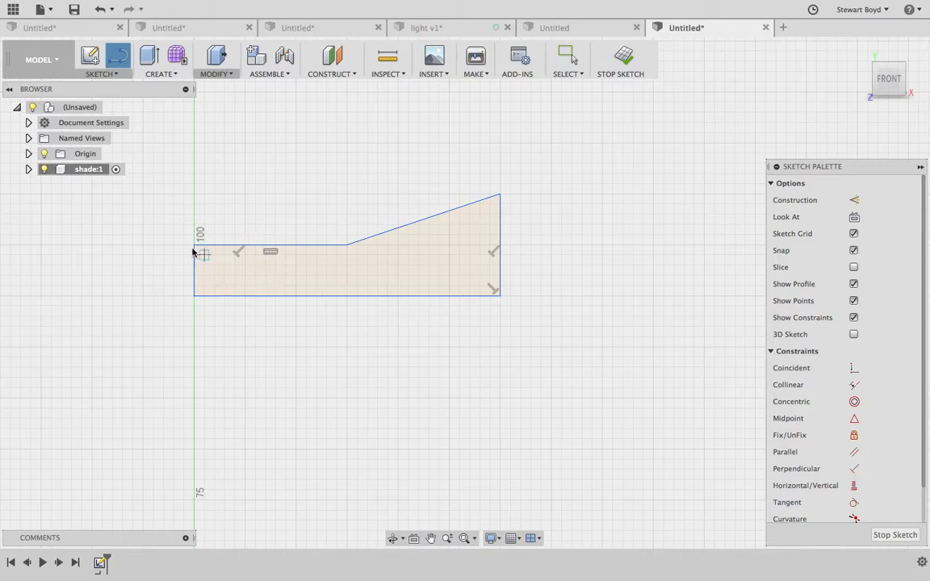
Fillet the profile corner between the short vertical axis line and the upper horizontal line with a 1 mm radius
left_click(102, 74)
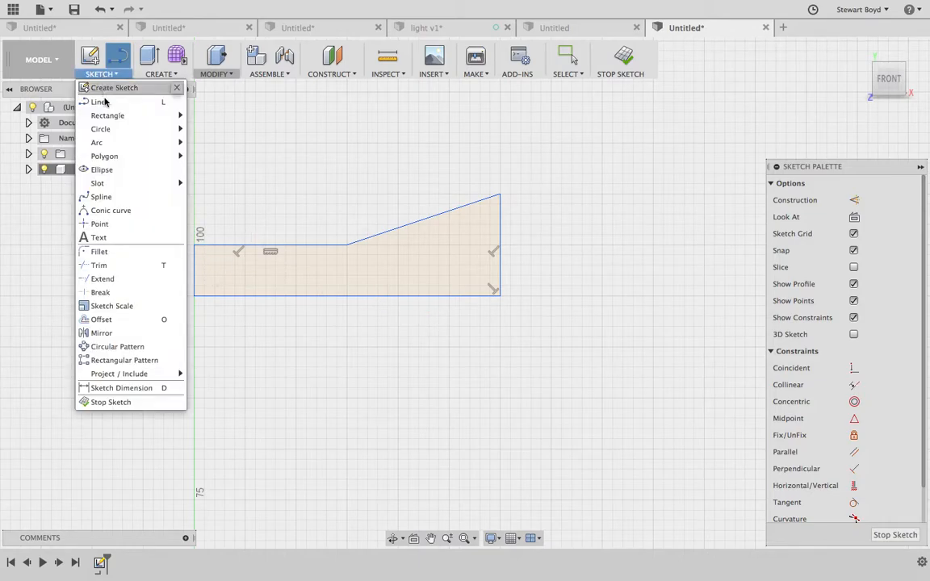
left_click(121, 251)
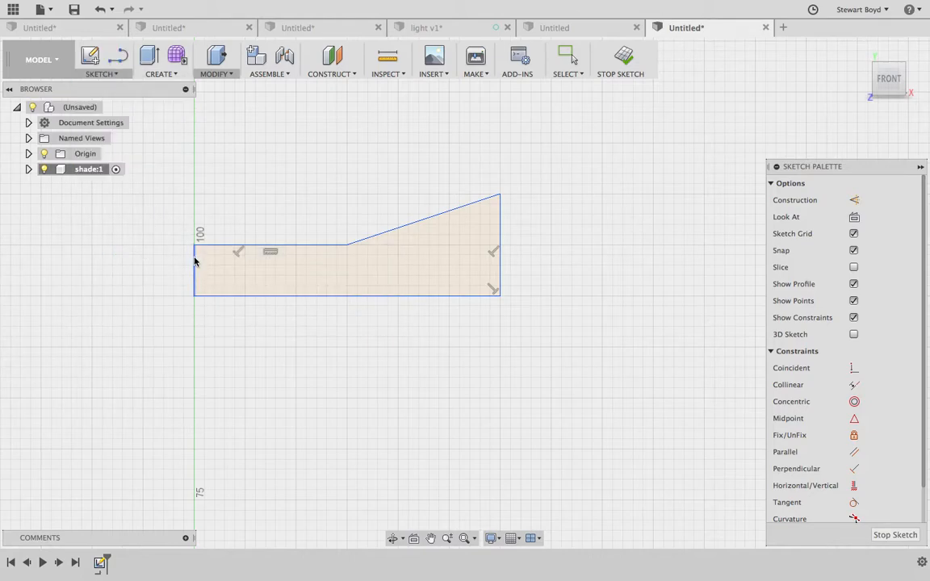
left_click(194, 255)
left_click(215, 247)
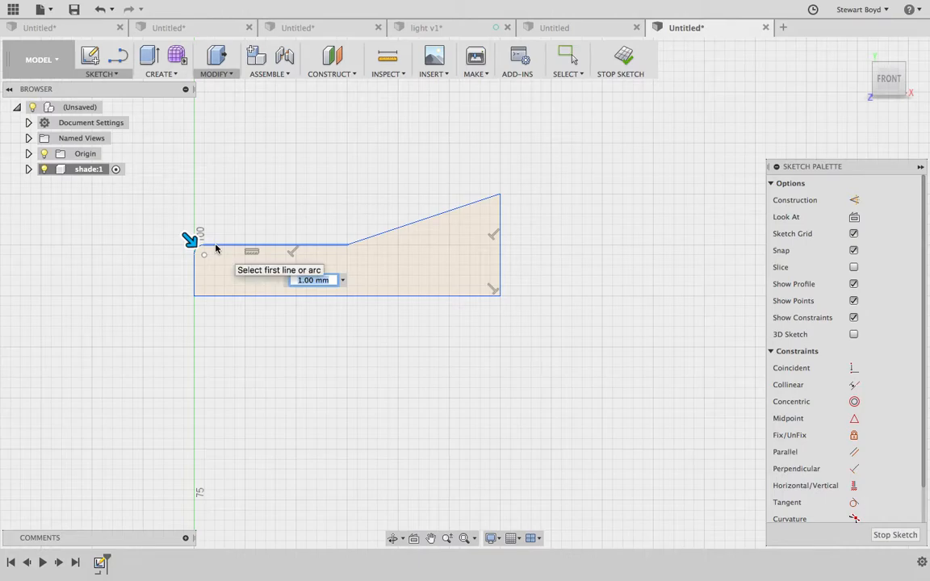
key("Return")
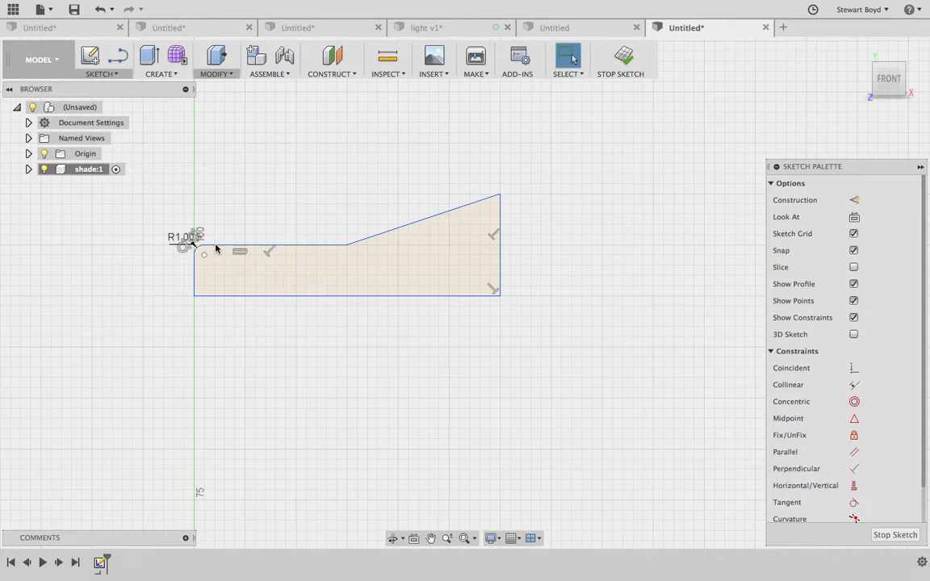
Fillet the profile corner between the upper horizontal line and the sloped line with a 3 mm radius
left_click(104, 74)
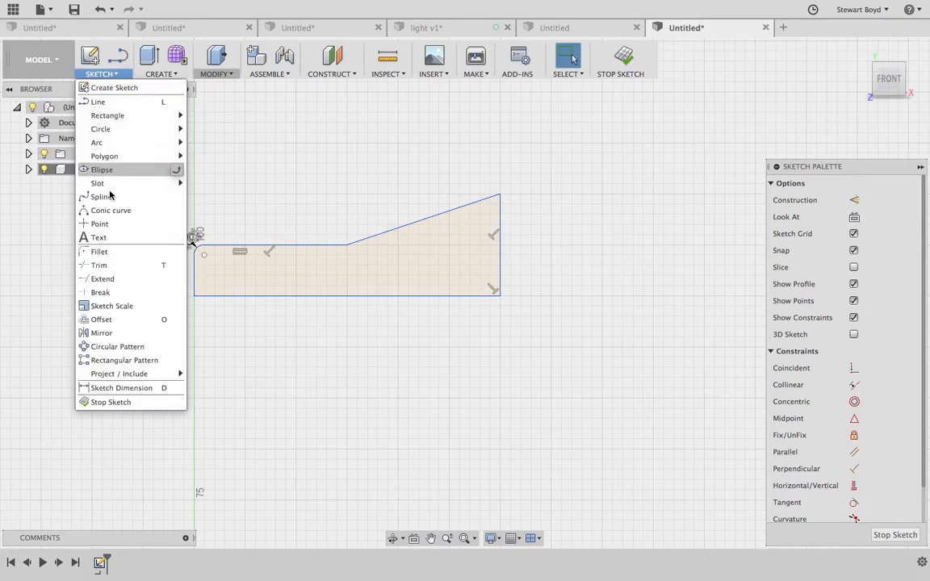
left_click(105, 249)
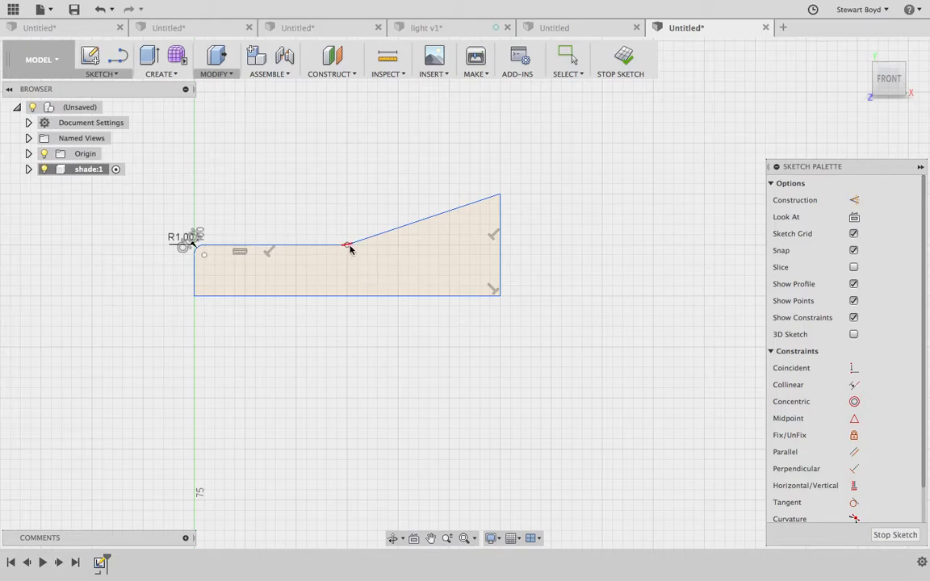
left_click(331, 245)
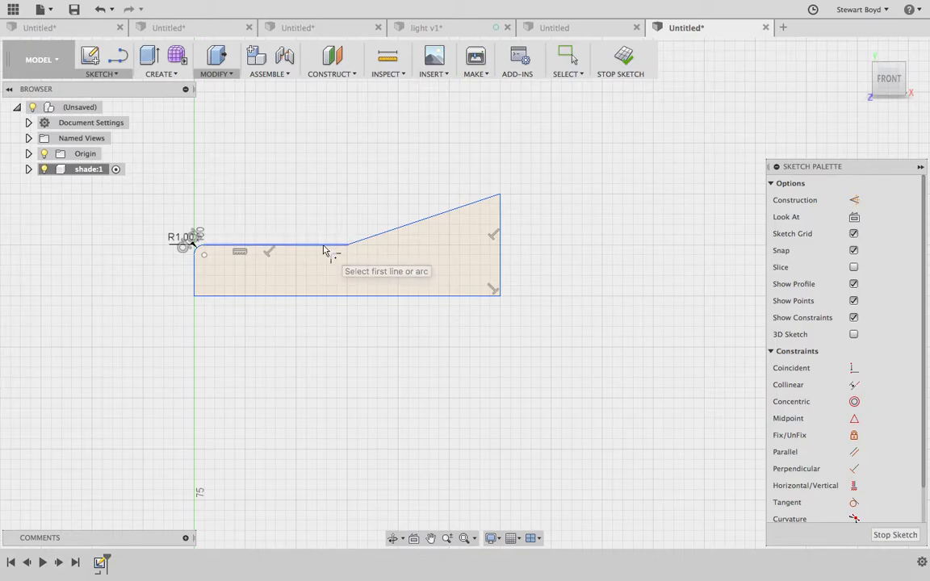
left_click(380, 242)
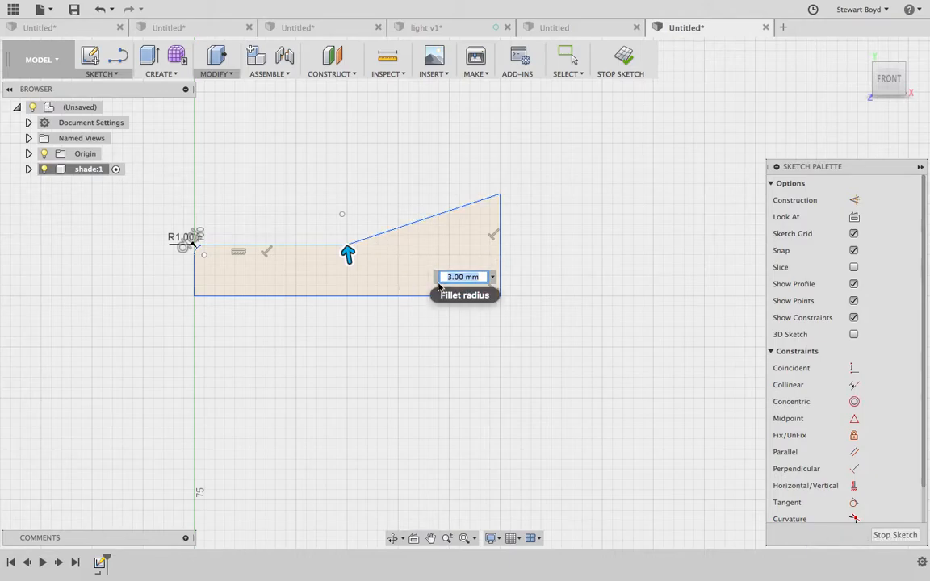
key("Return")
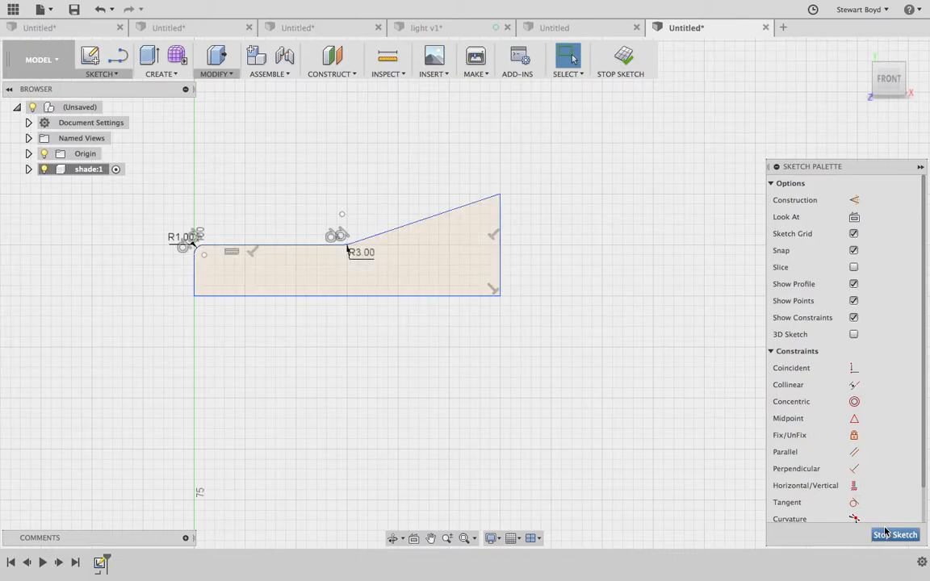
Finish the profile sketch and return to the home view
left_click(889, 536)
left_click(860, 51)
scroll(492, 310, "down", 5)
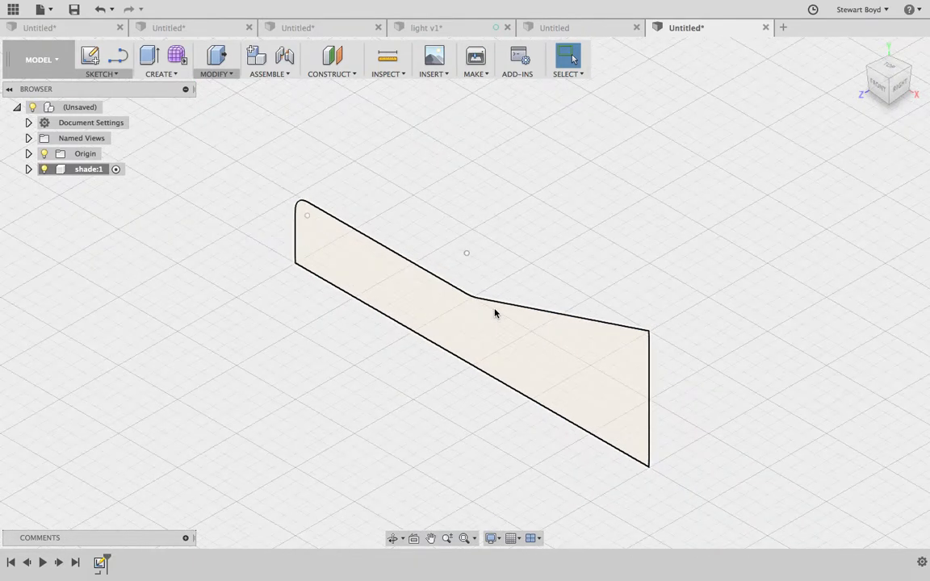
Examine the finished shade profile and its position relative to the origin
scroll(490, 307, "down", 1)
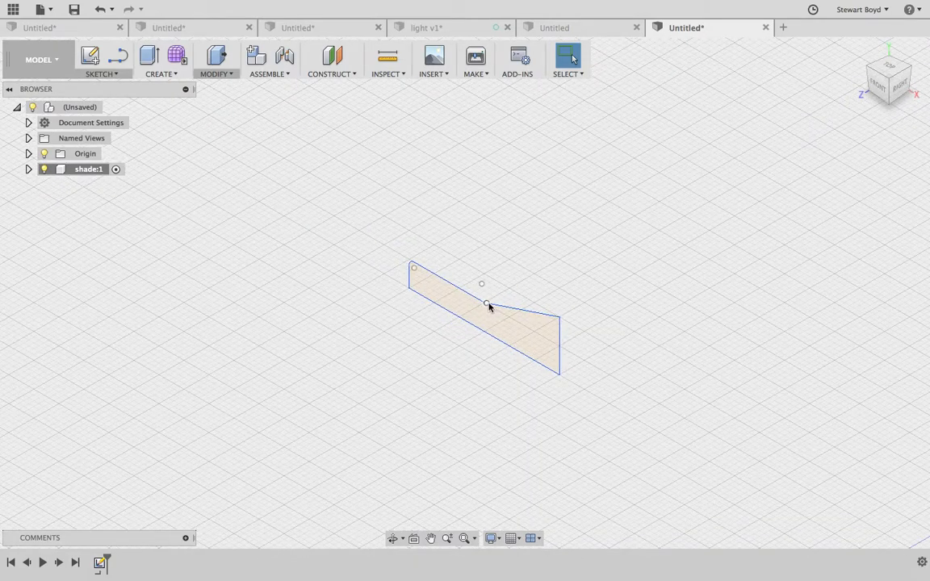
scroll(490, 307, "down", 1)
scroll(490, 308, "down", 2)
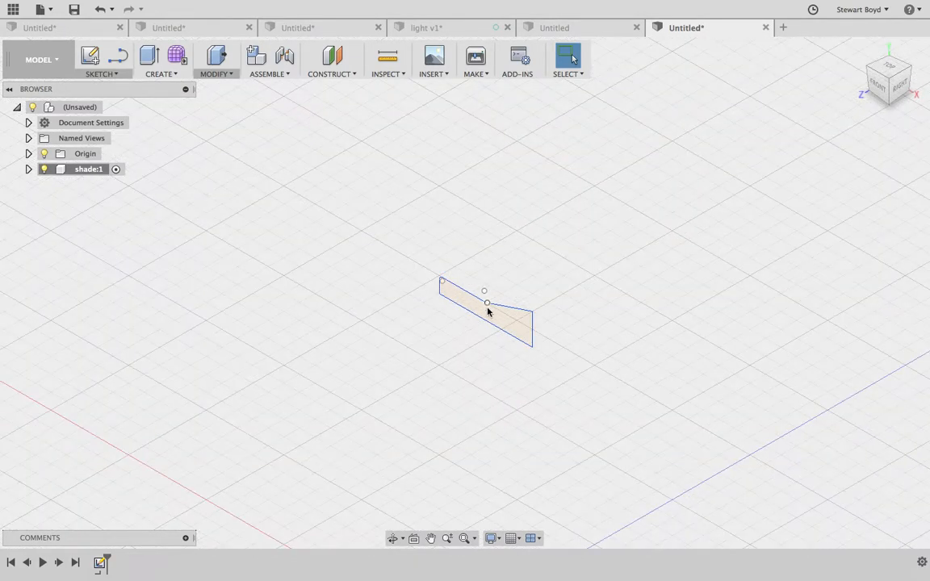
scroll(509, 378, "down", 2)
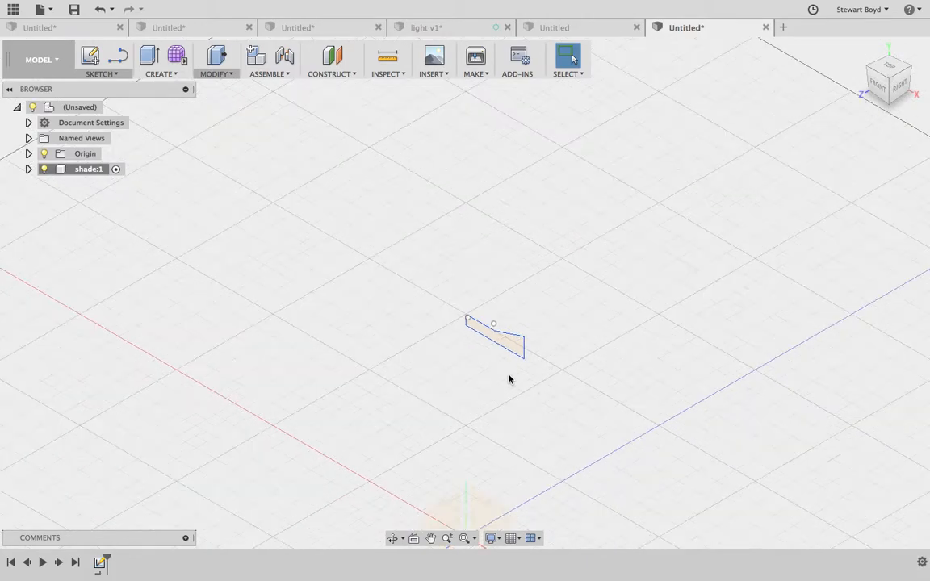
left_click(430, 538)
left_click_drag(490, 417, 503, 299)
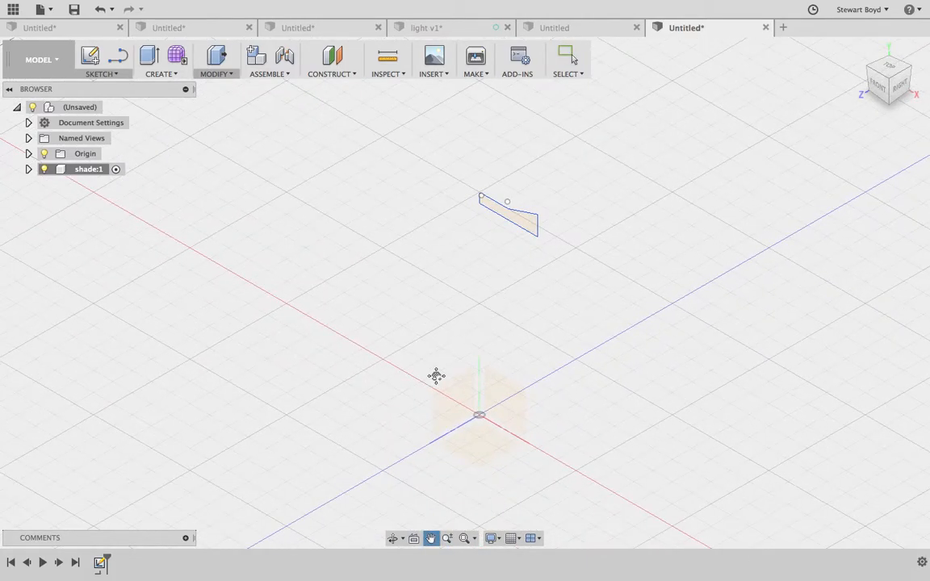
left_click(393, 538)
left_click_drag(446, 453, 503, 362)
key("Escape")
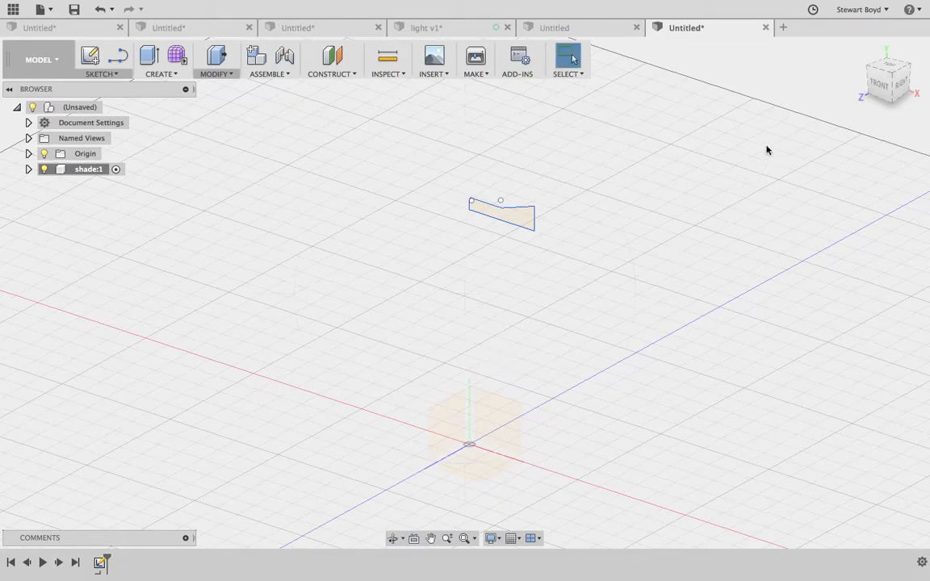
left_click(860, 50)
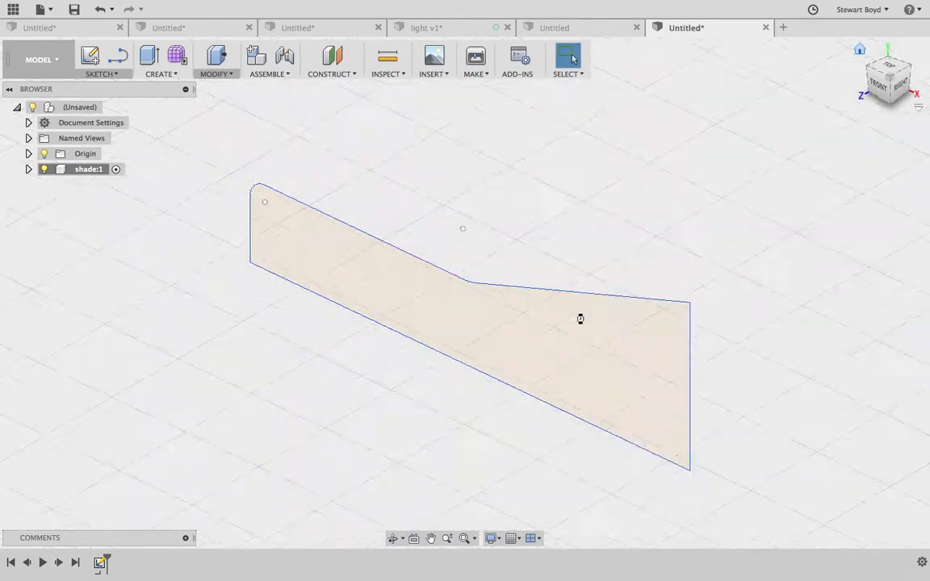
scroll(571, 316, "up", 3)
scroll(571, 316, "down", 3)
scroll(571, 316, "down", 2)
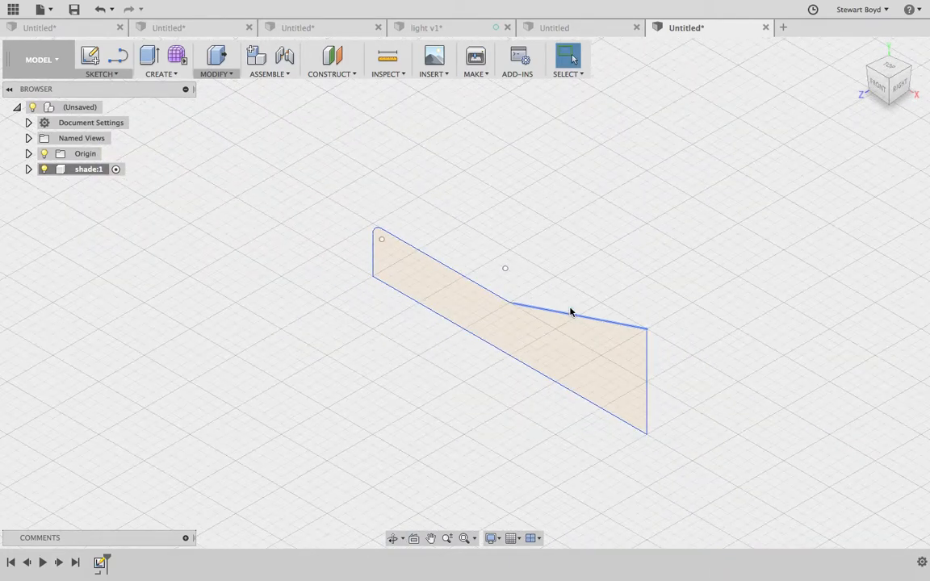
Revolve the shade profile 360 degrees about its long horizontal base line as a new body
left_click(164, 75)
left_click(166, 117)
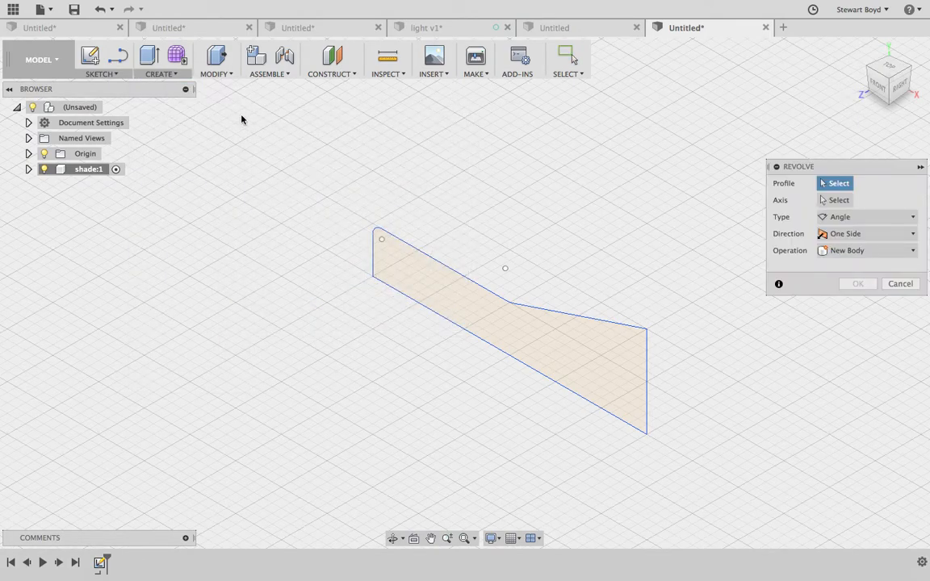
left_click(577, 366)
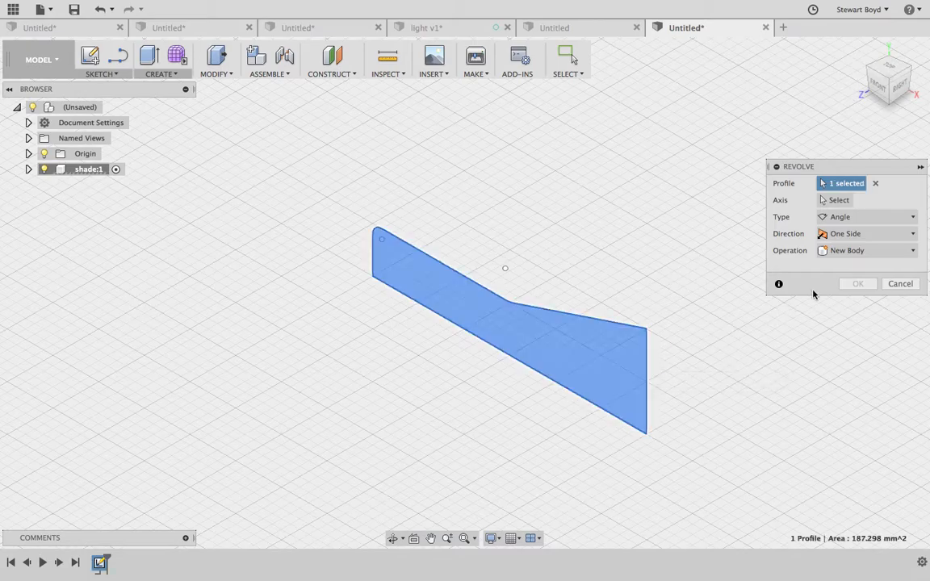
left_click(846, 203)
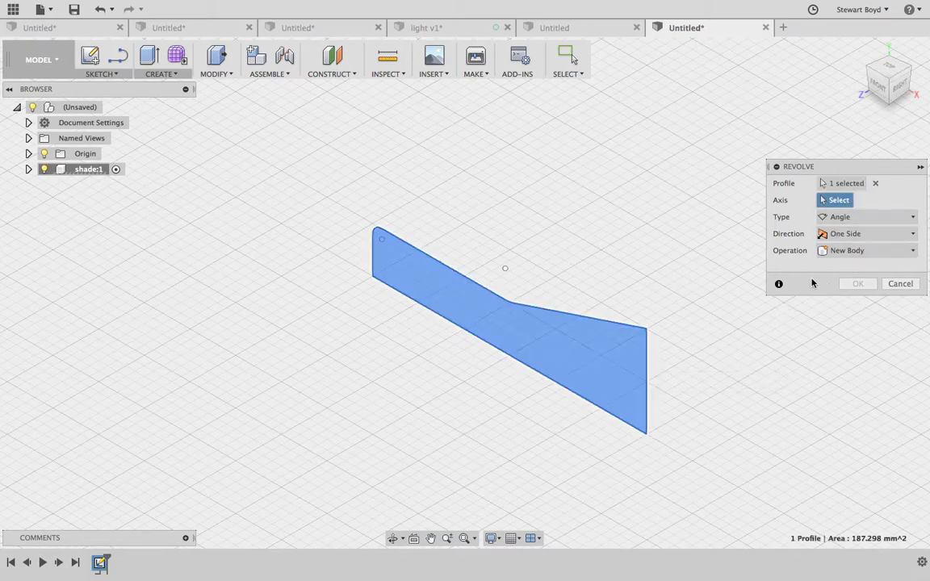
left_click(419, 304)
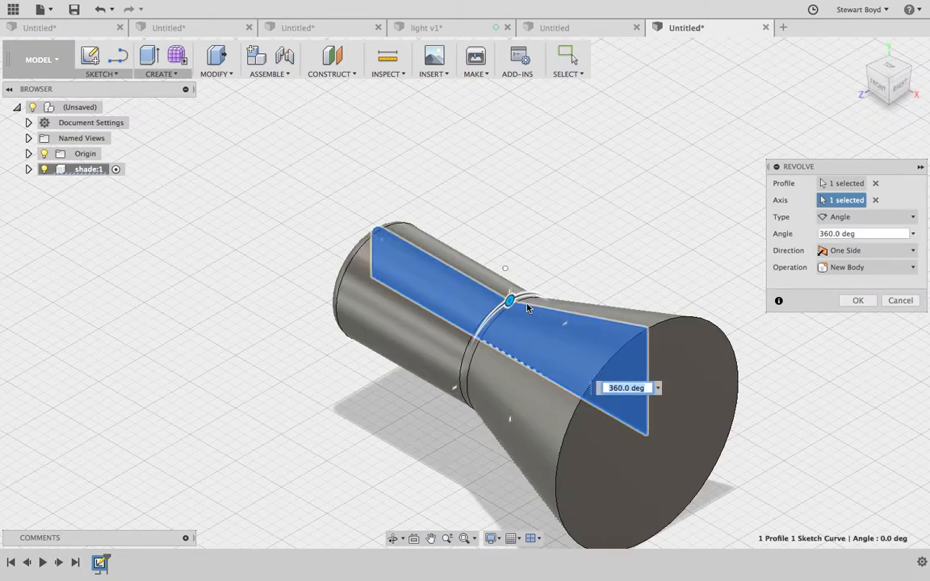
mouse_move(510, 301)
left_mouse_down()
mouse_move(490, 319)
mouse_move(503, 367)
mouse_move(533, 383)
mouse_move(535, 310)
mouse_move(510, 301)
left_mouse_up()
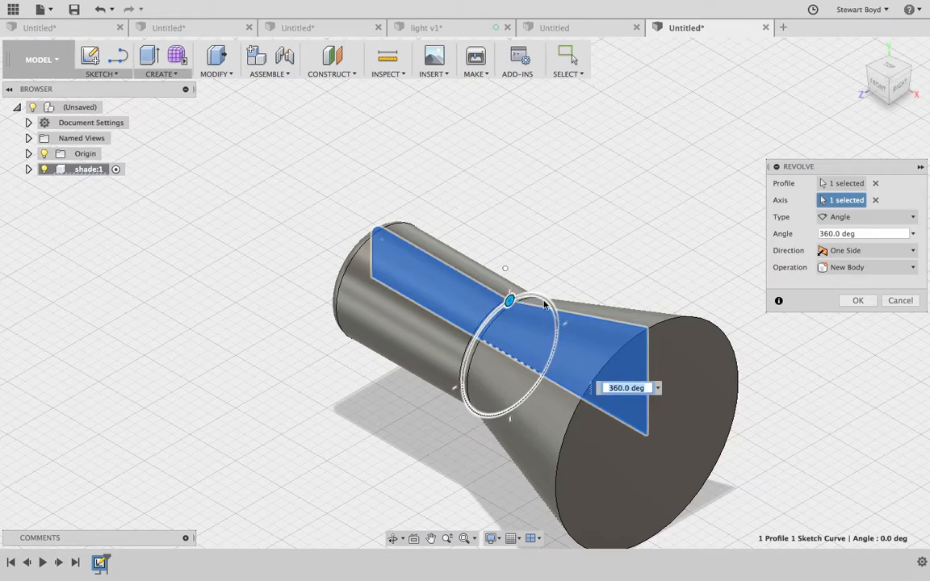
key("Return")
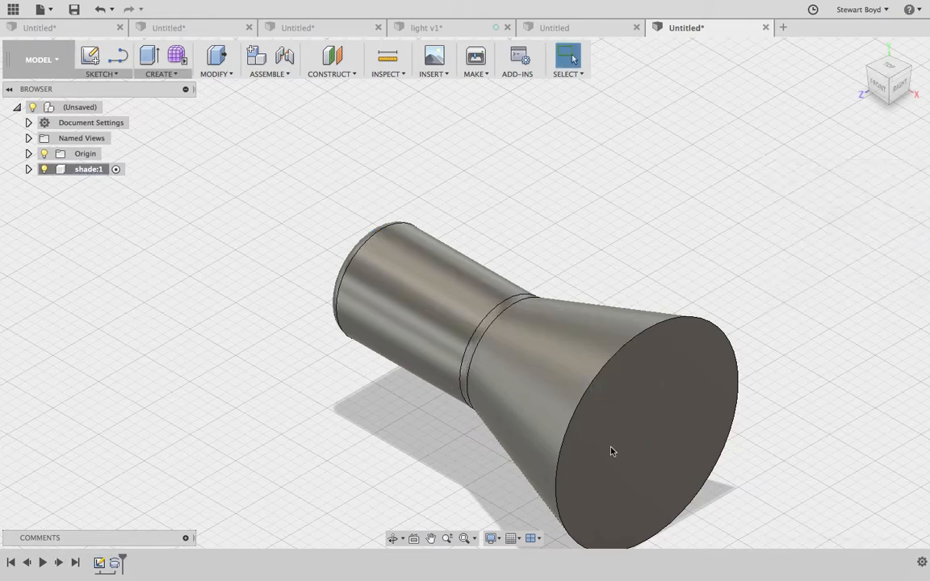
Shell the shade body from its wide flat end face with an inside thickness of 0.5 mm
left_click(430, 538)
left_click_drag(486, 398, 479, 306)
left_click(393, 538)
mouse_move(491, 365)
left_mouse_down()
mouse_move(533, 350)
mouse_move(484, 359)
left_mouse_up()
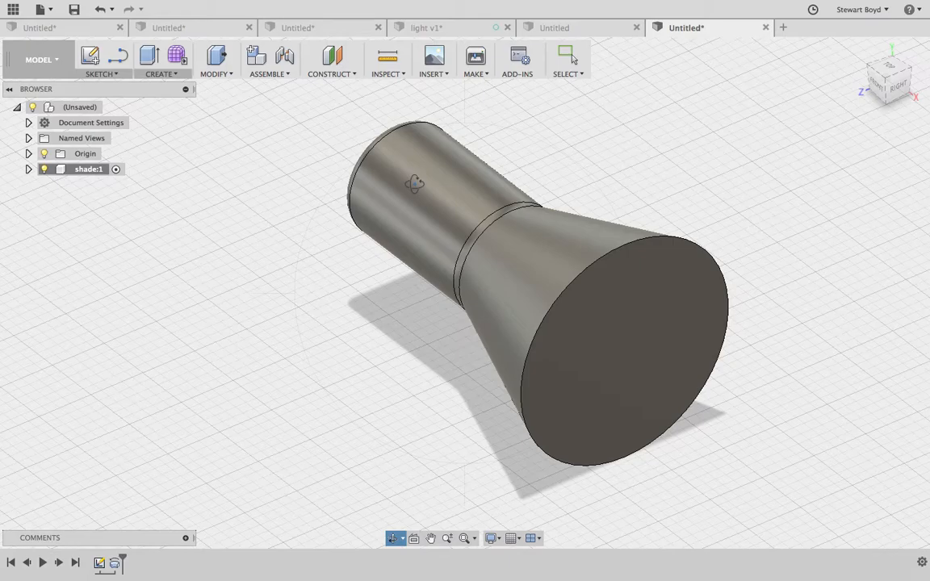
key("Escape")
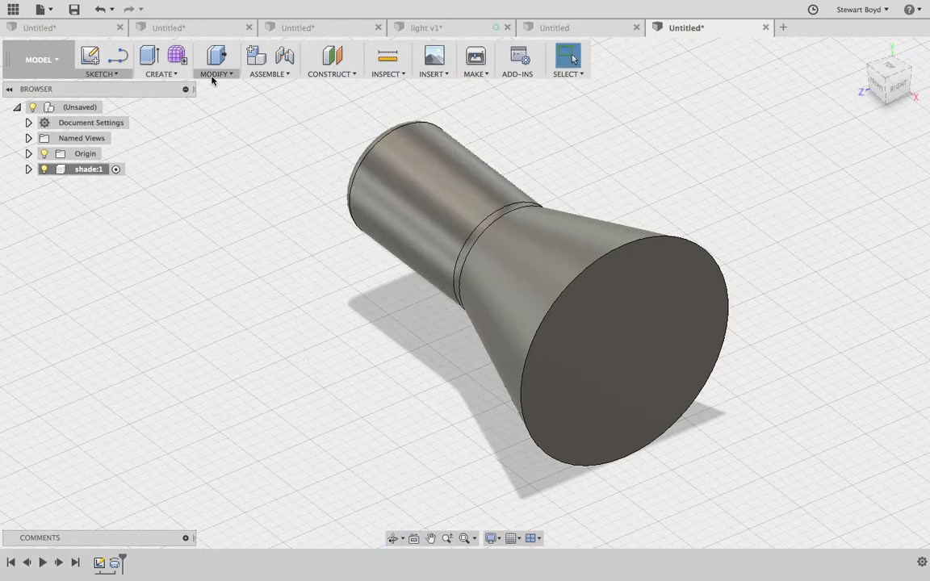
left_click(213, 74)
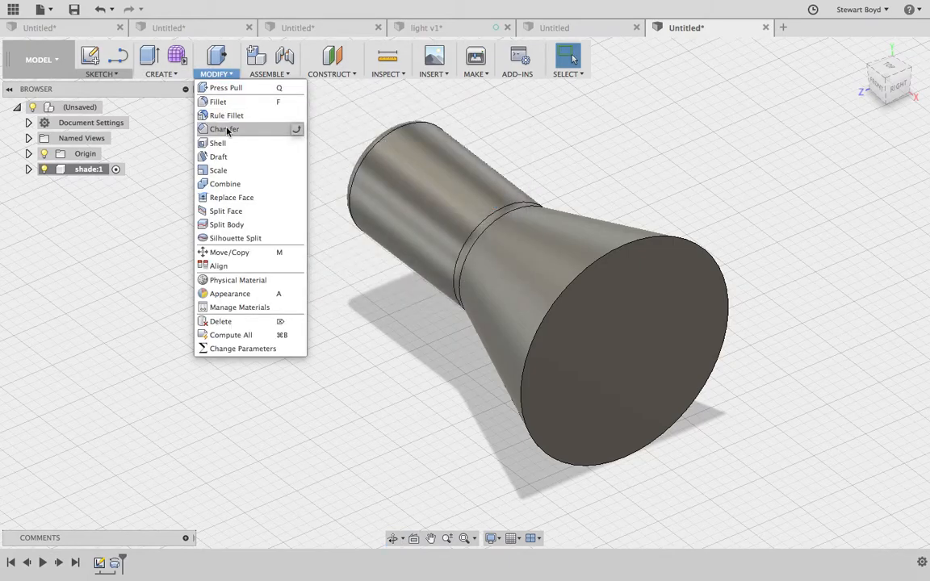
left_click(220, 142)
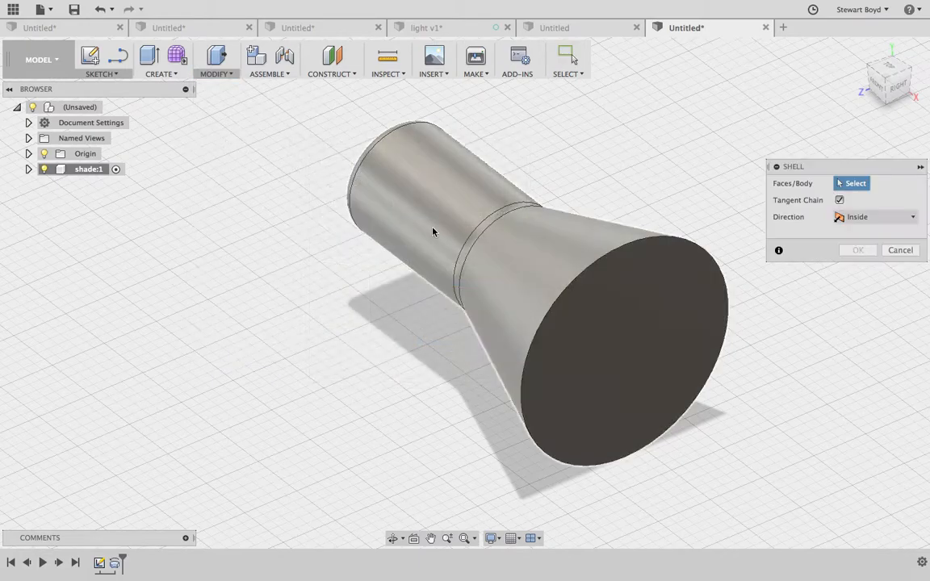
left_click(647, 374)
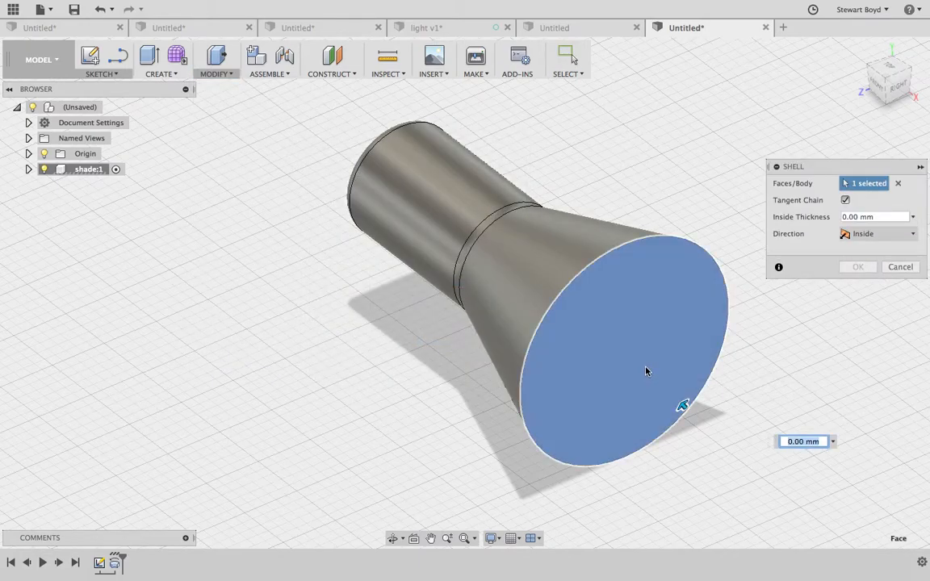
type("1")
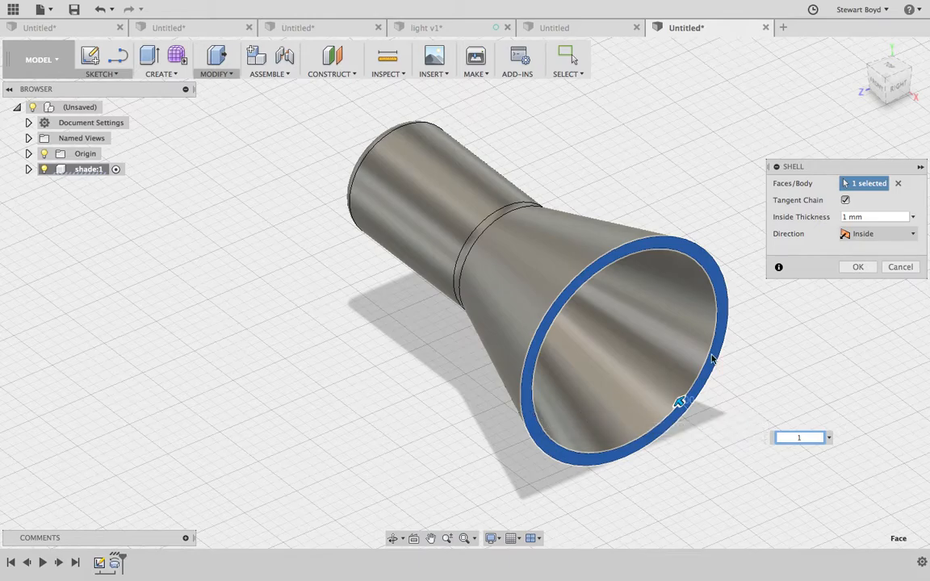
left_click(851, 216)
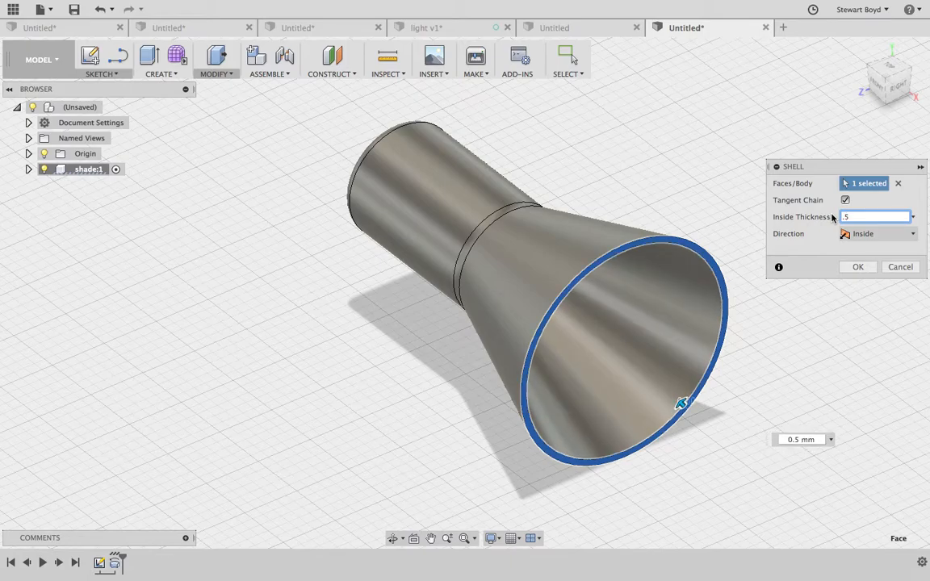
left_click(859, 267)
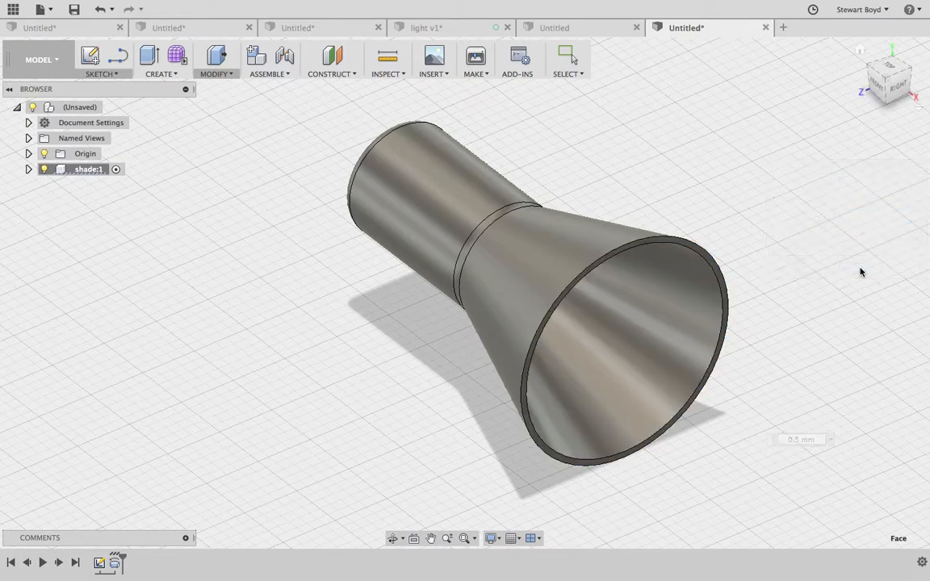
Sketch a centered circle about 4.6 mm in diameter on the flat face of the narrow closed end and finish the sketch
left_click(389, 542)
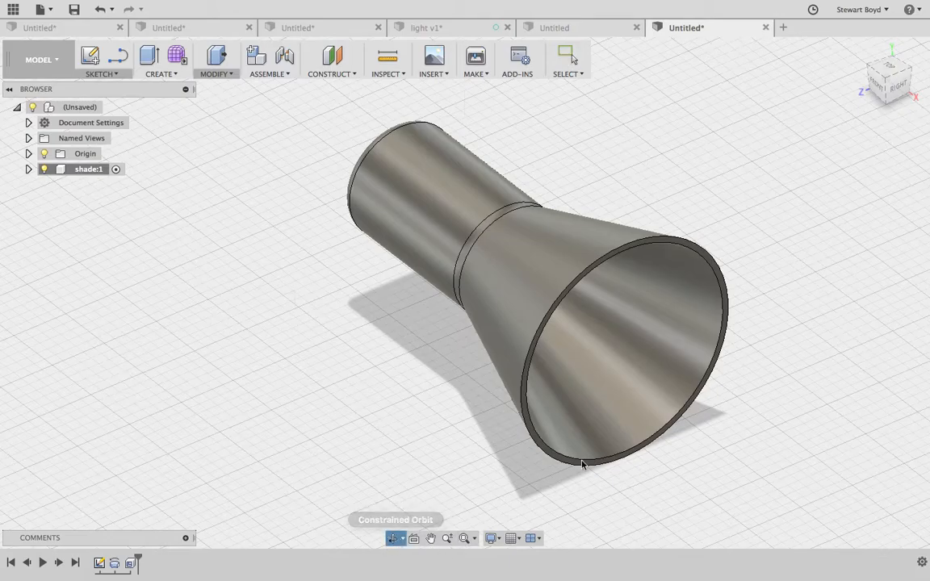
left_click_drag(615, 341, 753, 306)
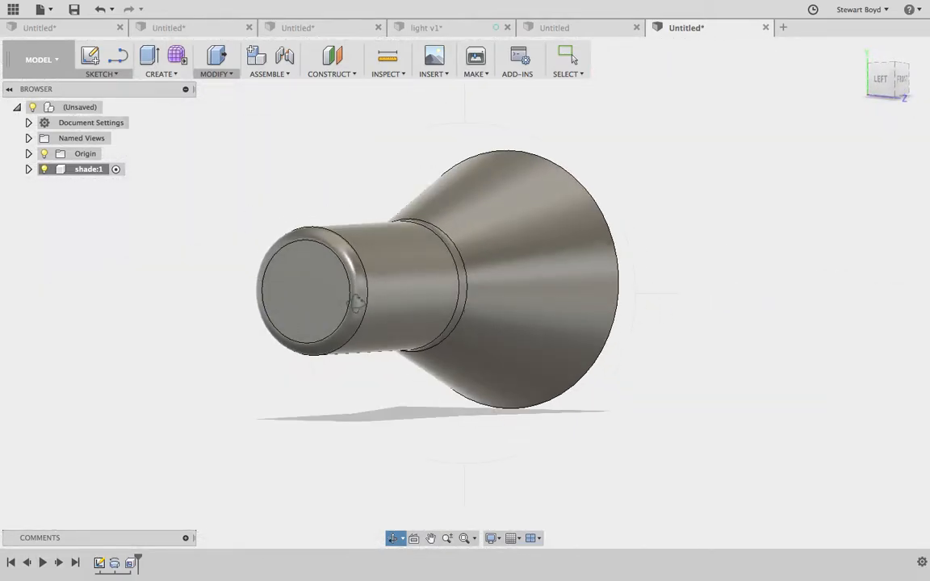
key("Escape")
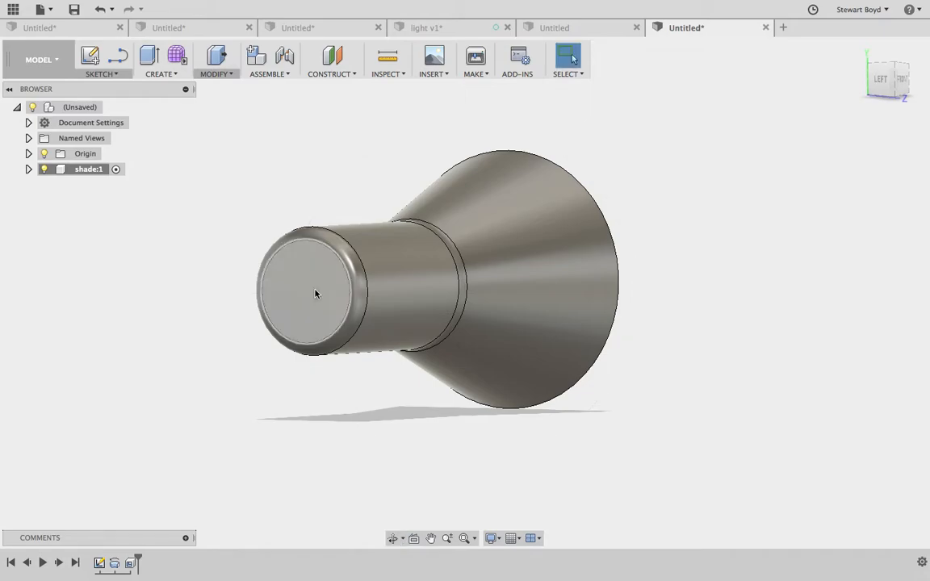
left_click(111, 78)
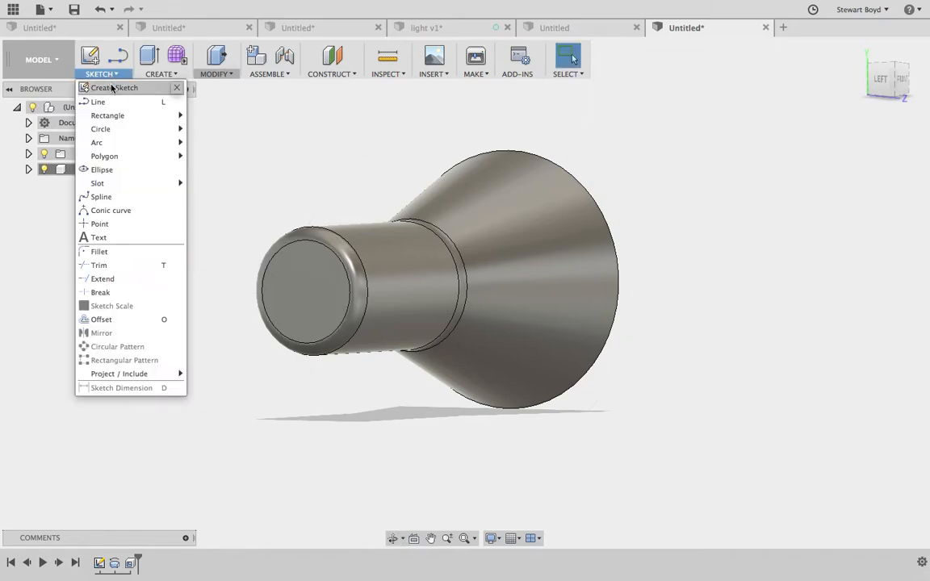
left_click(112, 89)
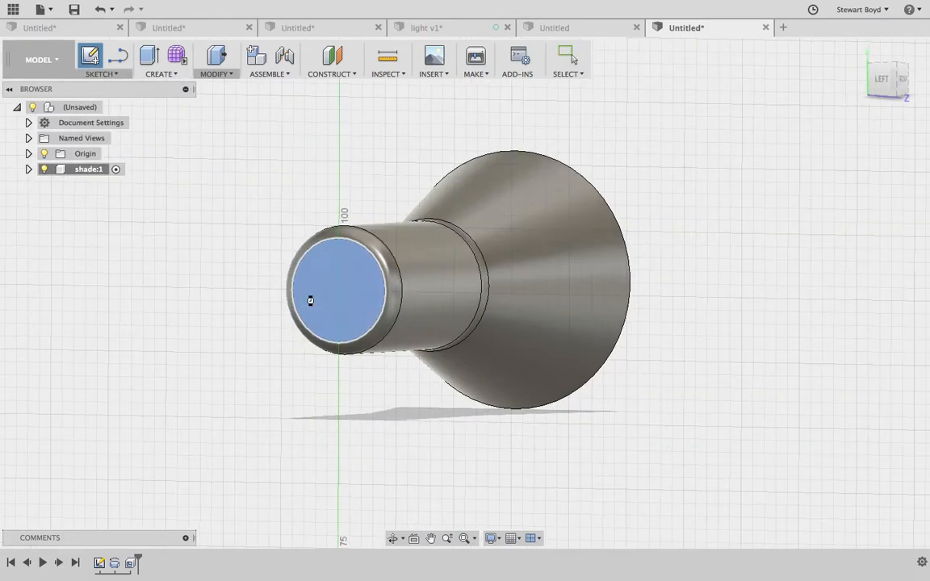
left_click(306, 295)
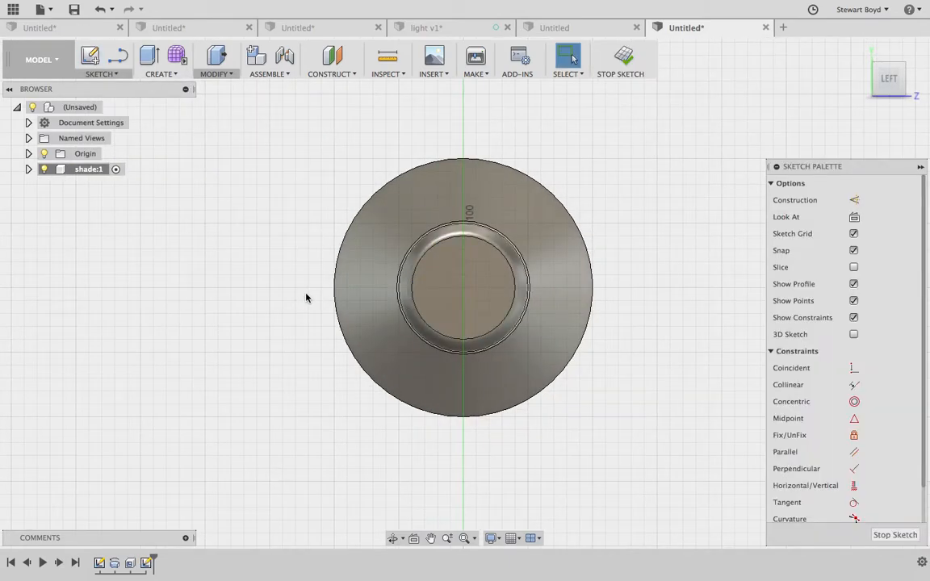
left_click(101, 75)
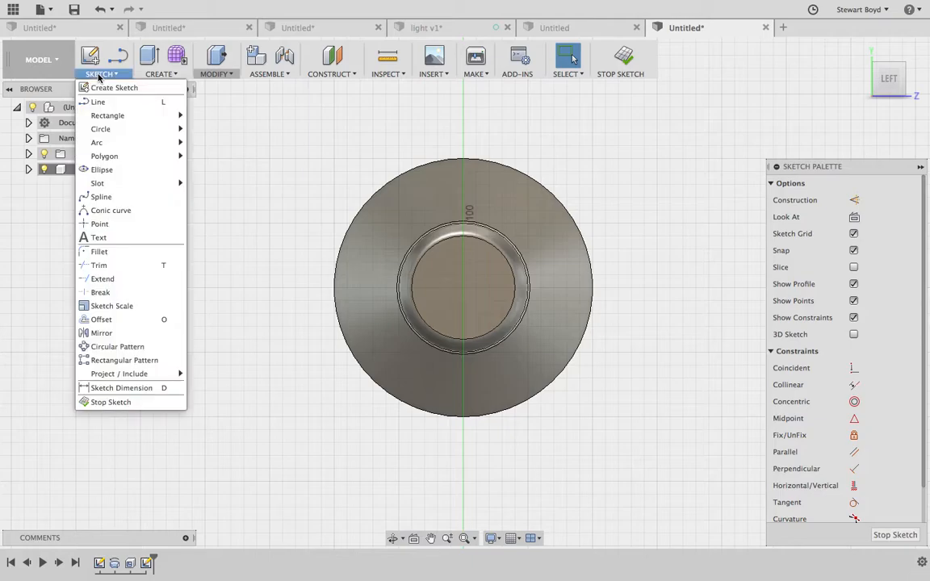
mouse_move(123, 134)
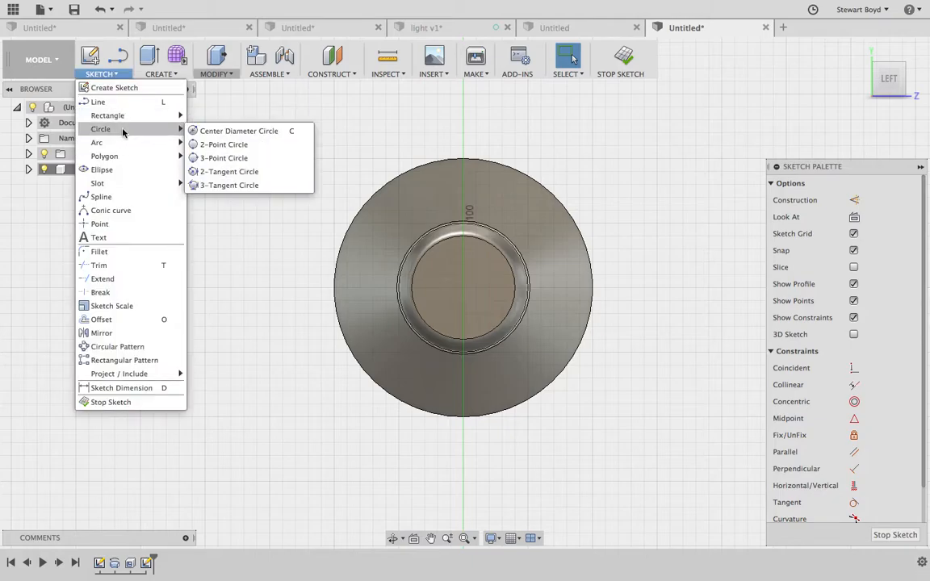
left_click(215, 131)
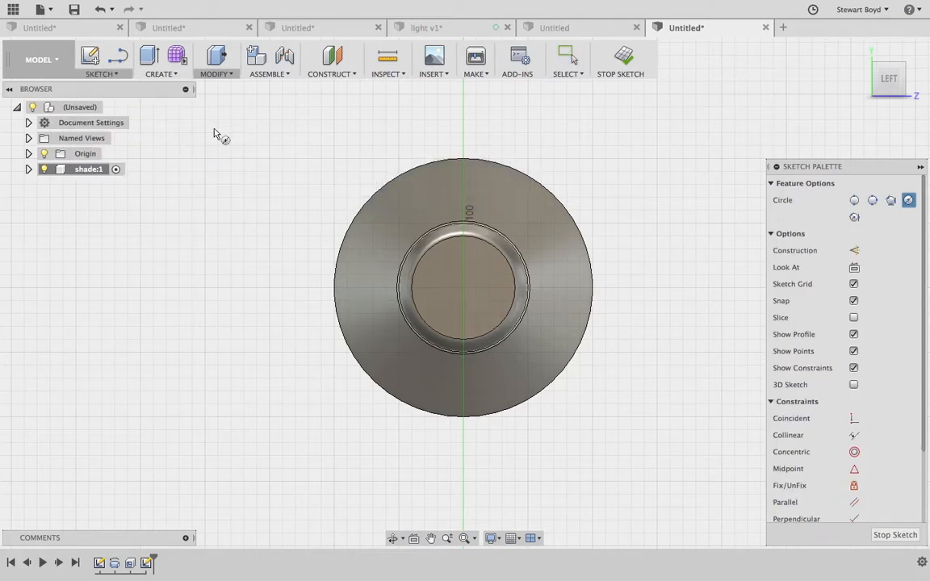
left_click(463, 288)
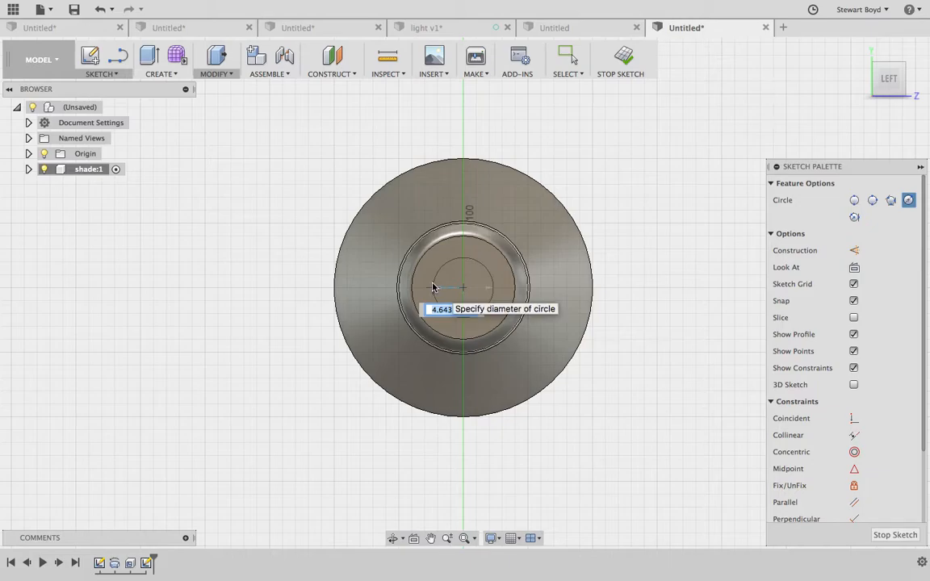
left_click(432, 287)
left_click(895, 535)
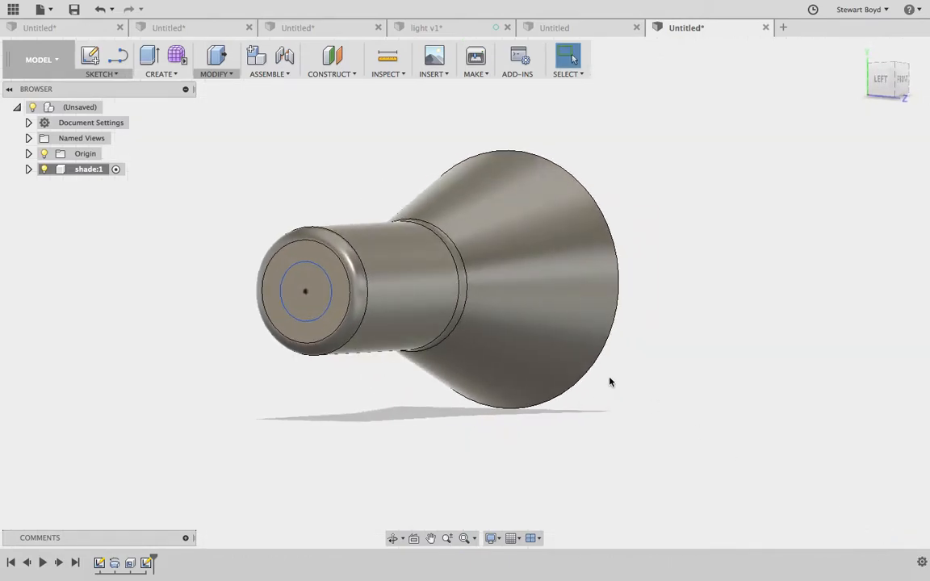
Extrude the circle -4 mm into the shade as a cut to open a hole in the narrow end
left_click(161, 73)
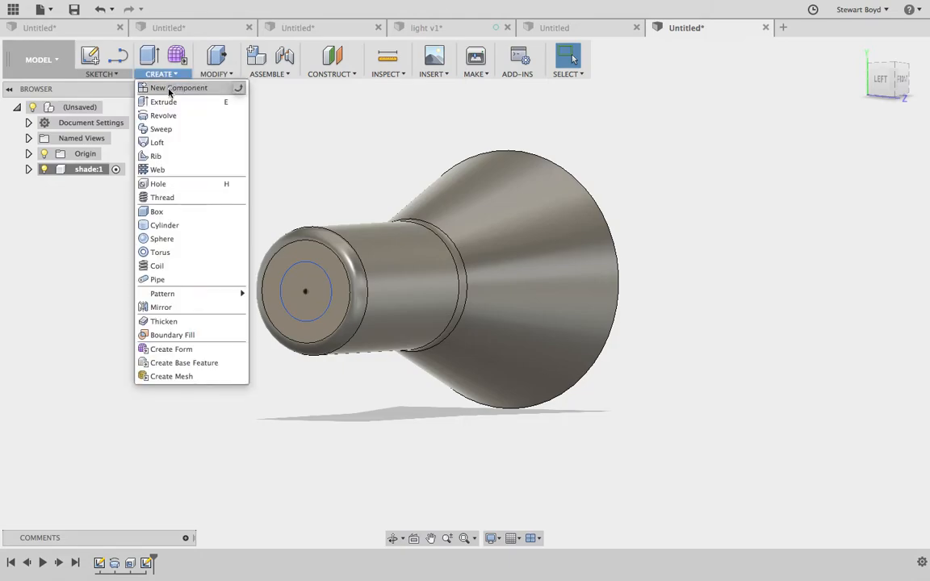
left_click(164, 102)
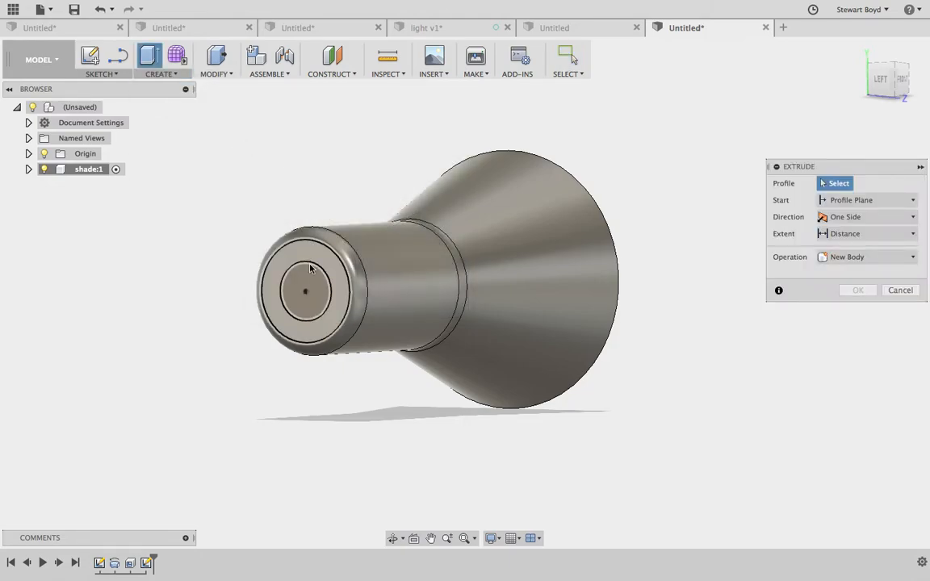
left_click(305, 289)
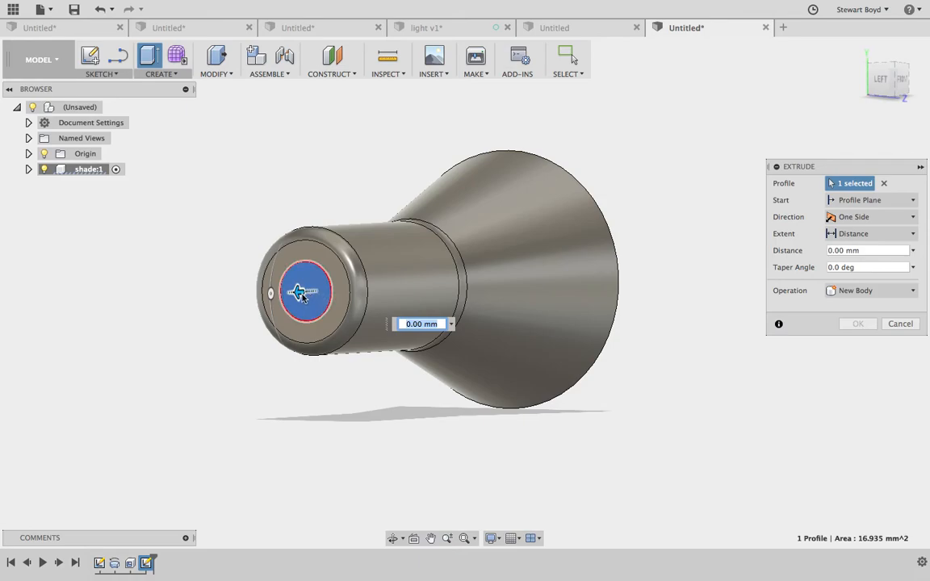
left_click_drag(302, 289, 365, 321)
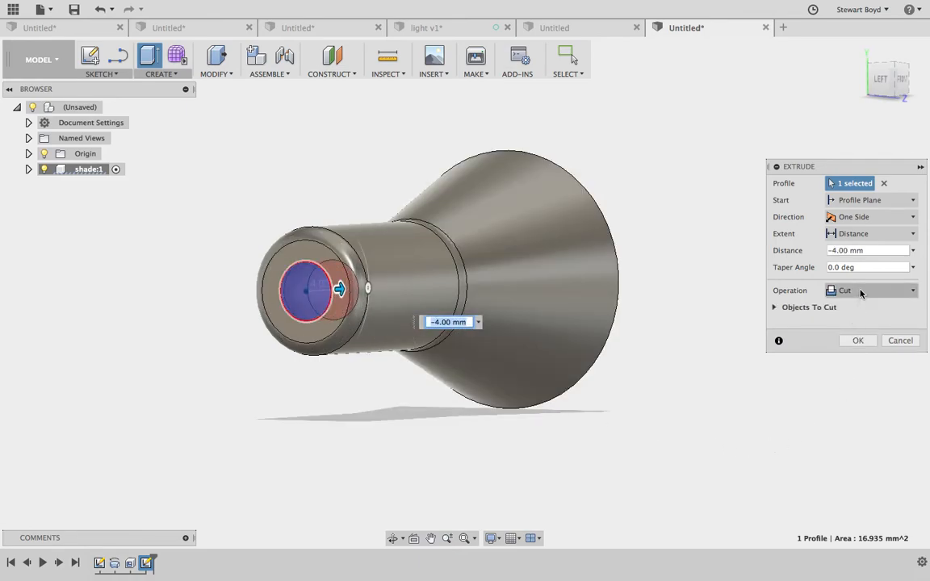
left_click(858, 340)
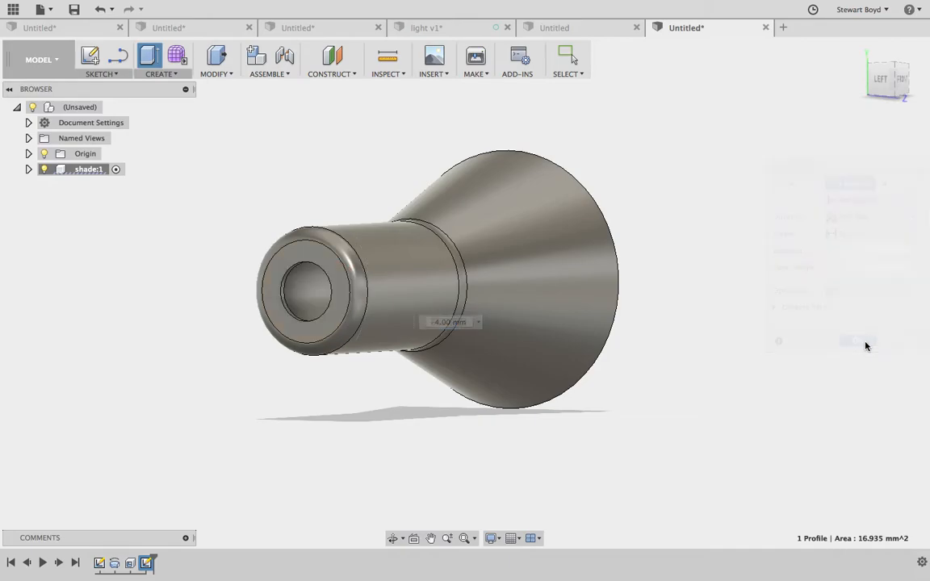
Fillet the inner and outer edges of the shade's wide rim with a 0.2 mm constant radius
left_click(393, 538)
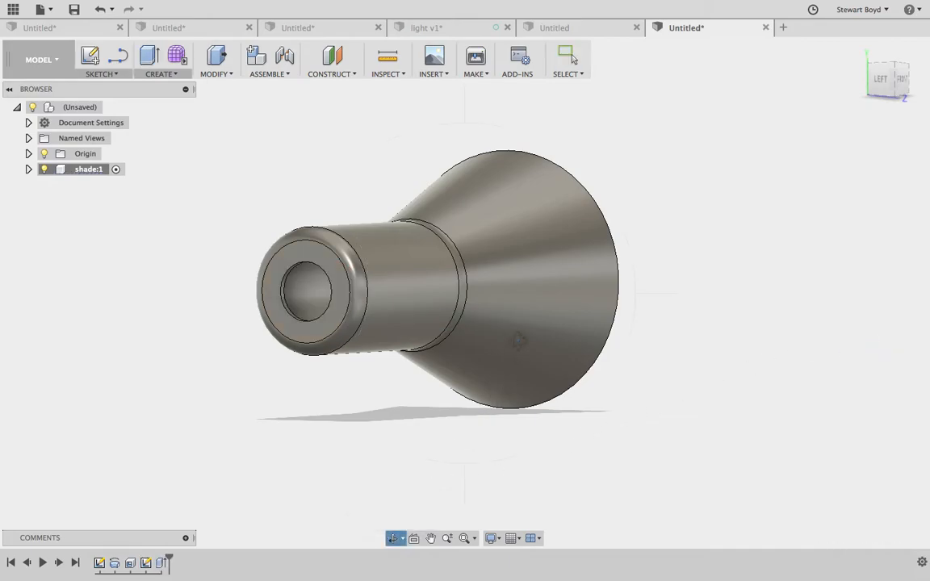
left_click_drag(520, 292, 408, 292)
middle_click_drag(375, 303, 376, 302, "shift")
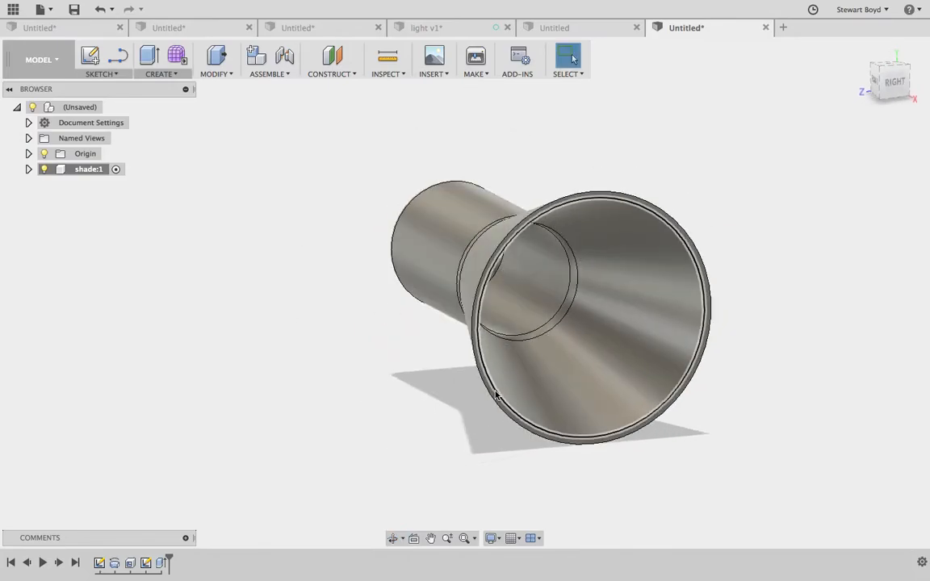
scroll(496, 394, "up", 5)
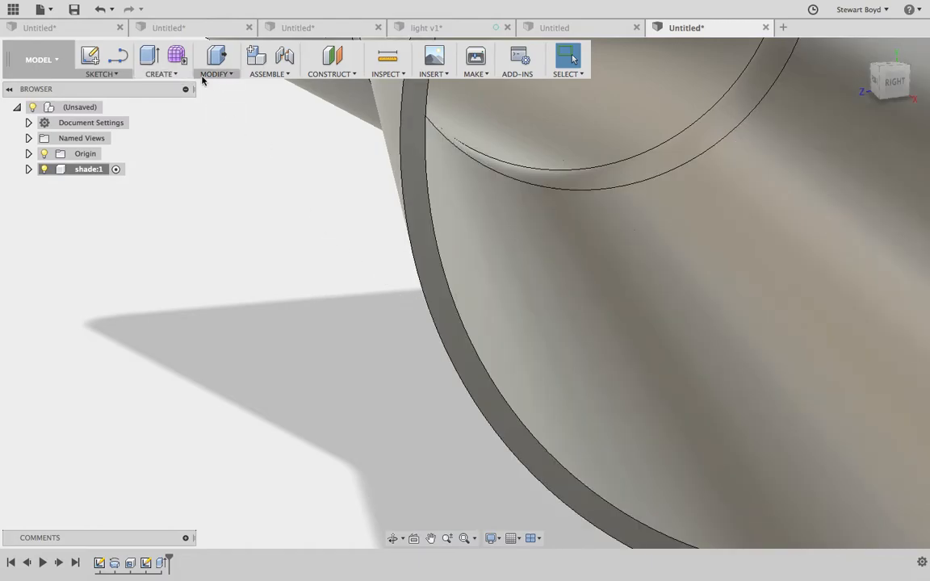
left_click(215, 74)
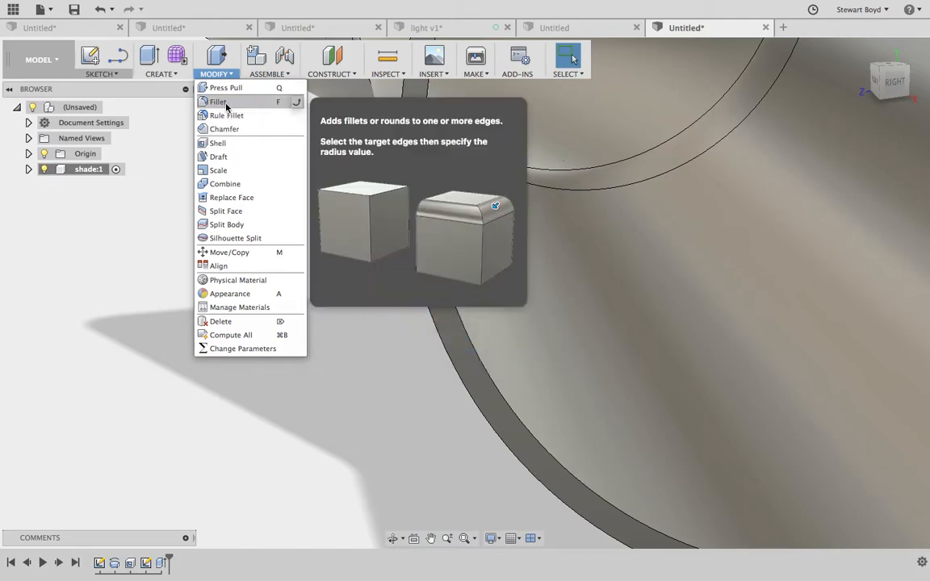
left_click(229, 101)
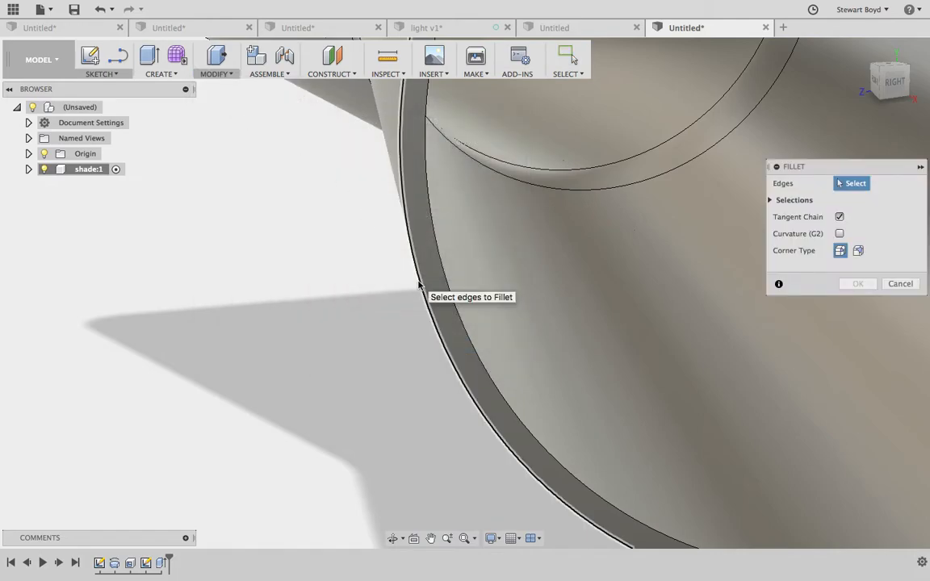
left_click(417, 284)
left_click(450, 283)
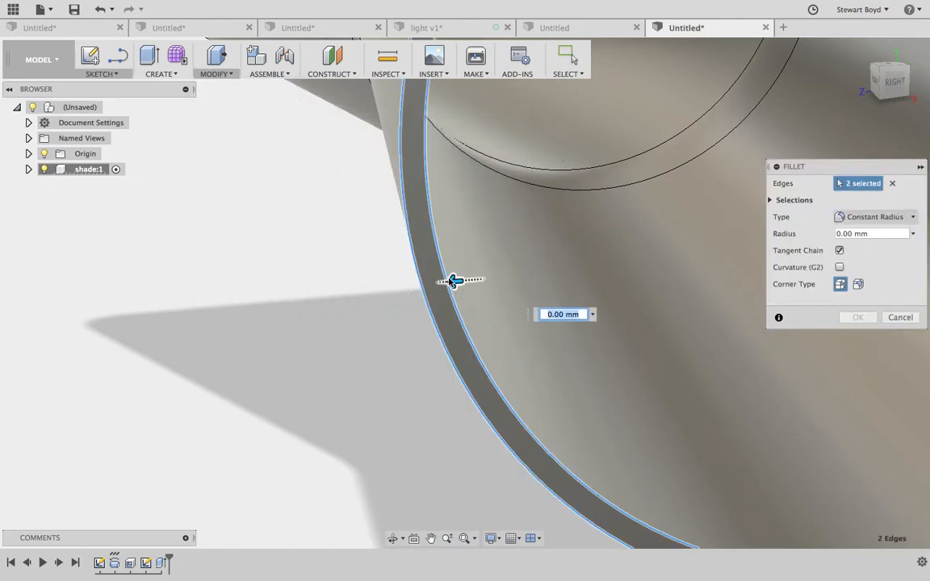
key("BackSpace")
type(".2")
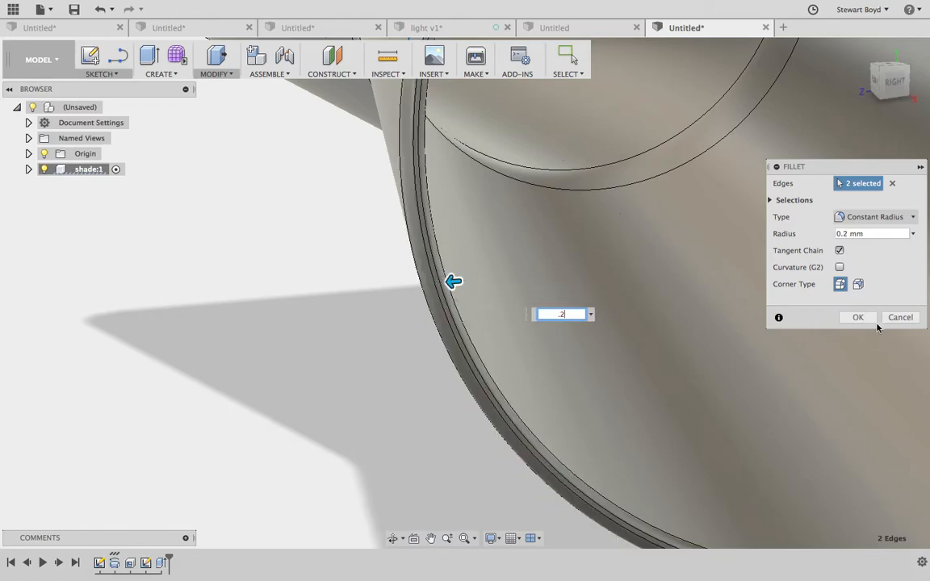
left_click(858, 318)
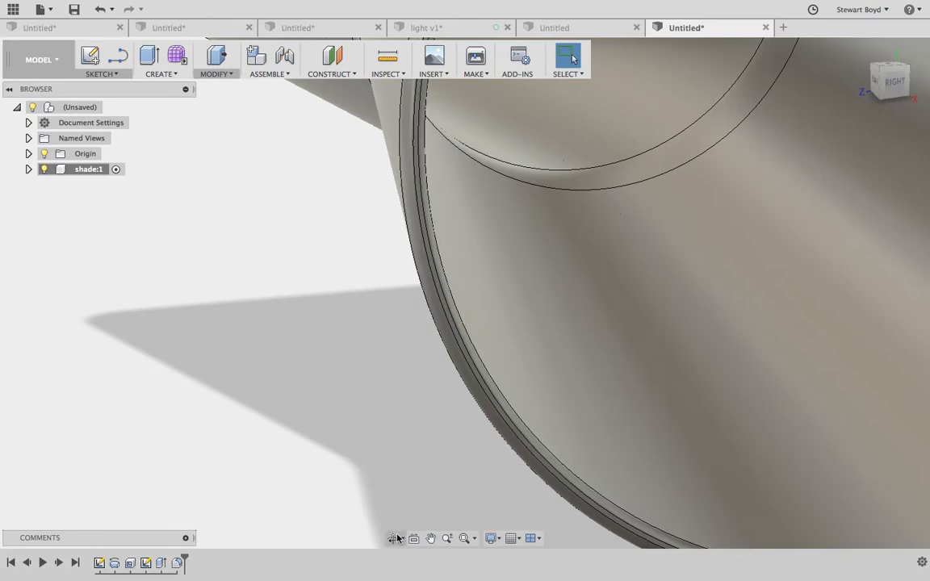
Examine the finished hollow shade and its rounded rim from several sides, ending in the home view
left_click(396, 537)
left_click_drag(492, 363, 525, 366)
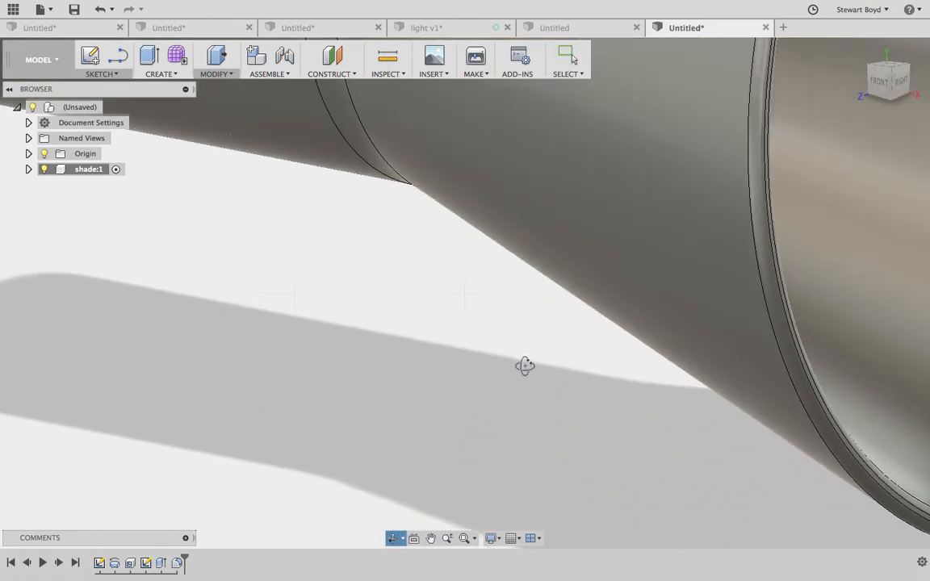
scroll(525, 367, "down", 10)
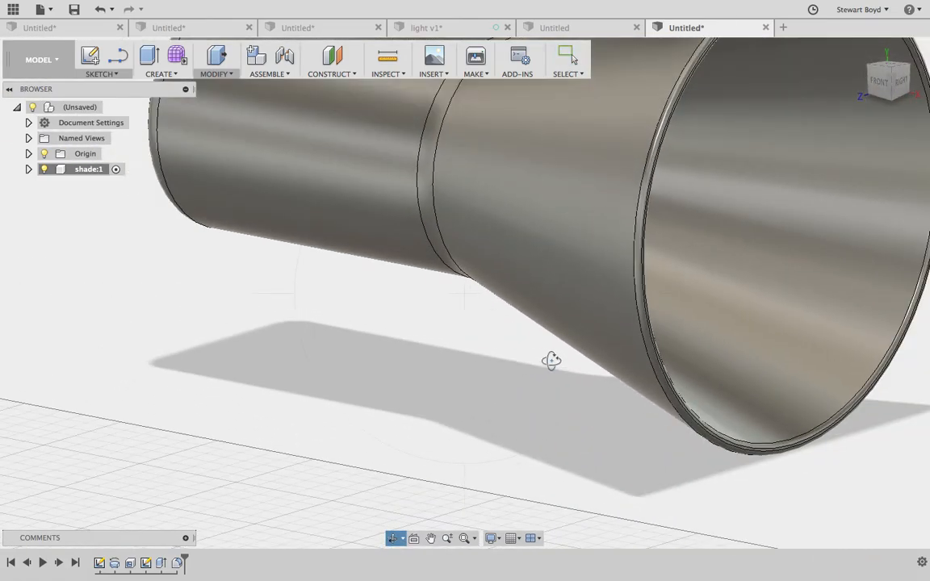
left_click_drag(646, 339, 549, 347)
scroll(549, 347, "down", 5)
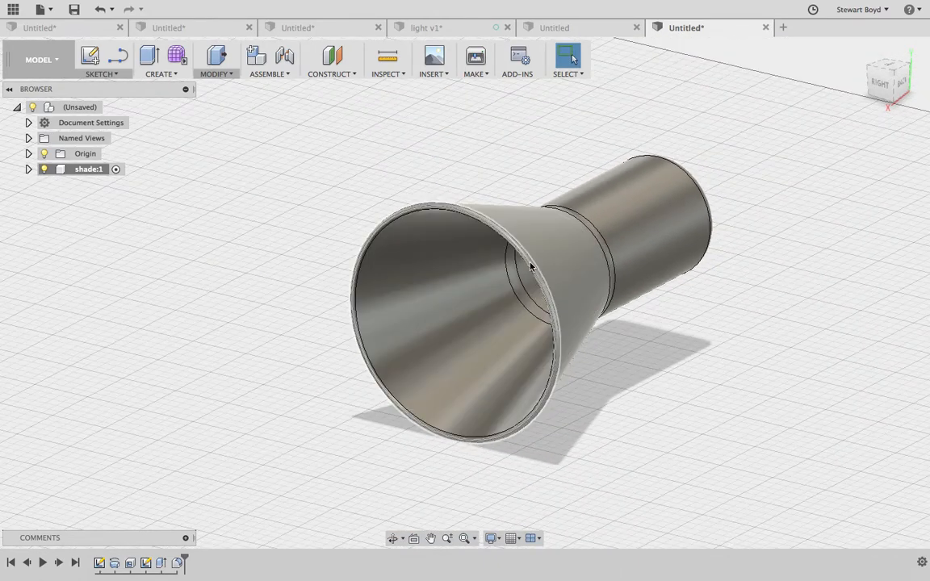
left_click(859, 52)
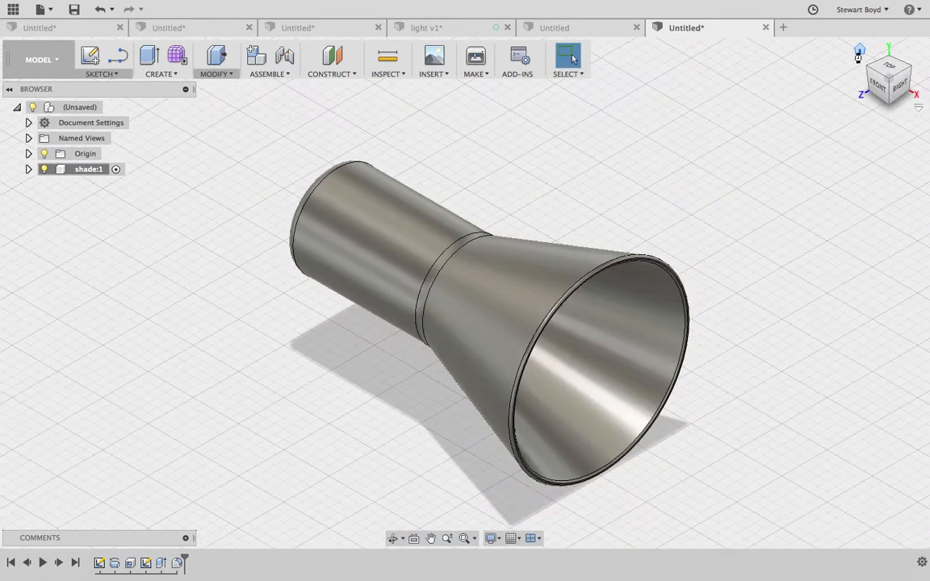
scroll(544, 267, "down", 5)
scroll(542, 271, "up", 1)
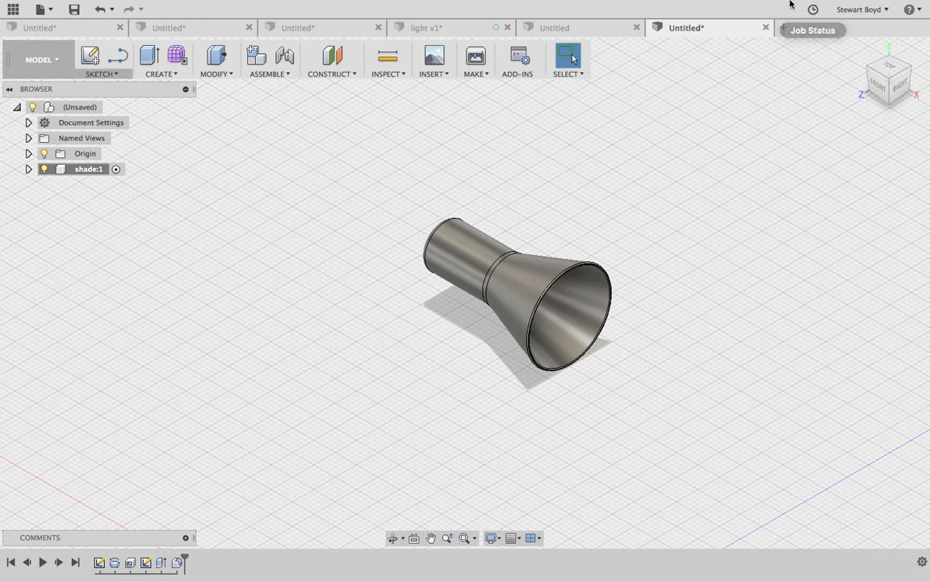